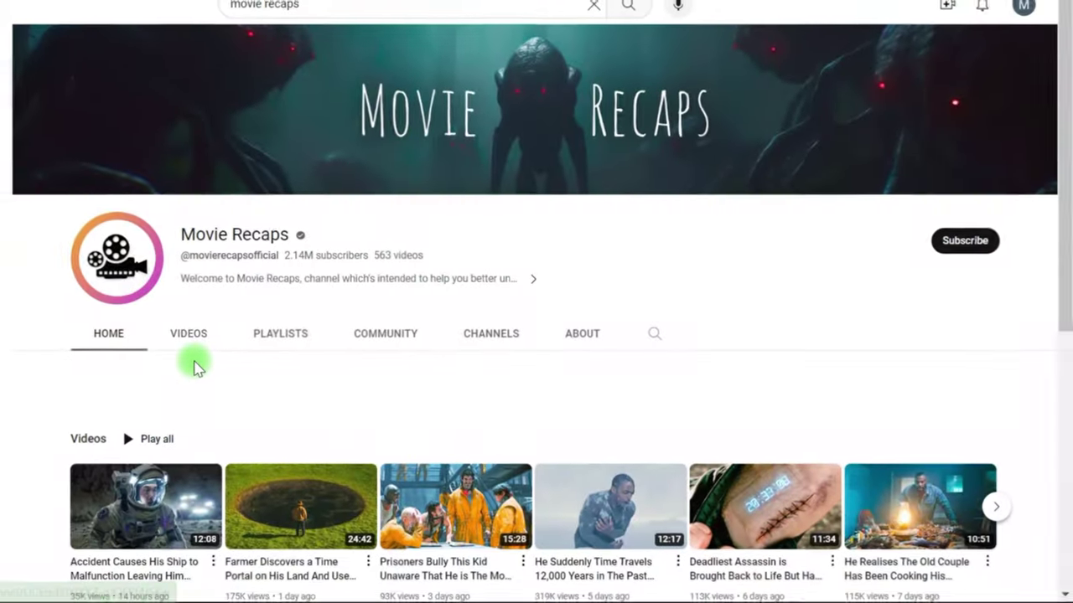
Step: Check the channel's 2.14M subscribers, join date and 830,503,875 total views on About
{"action": "left_click", "coordinate": [181, 348]}
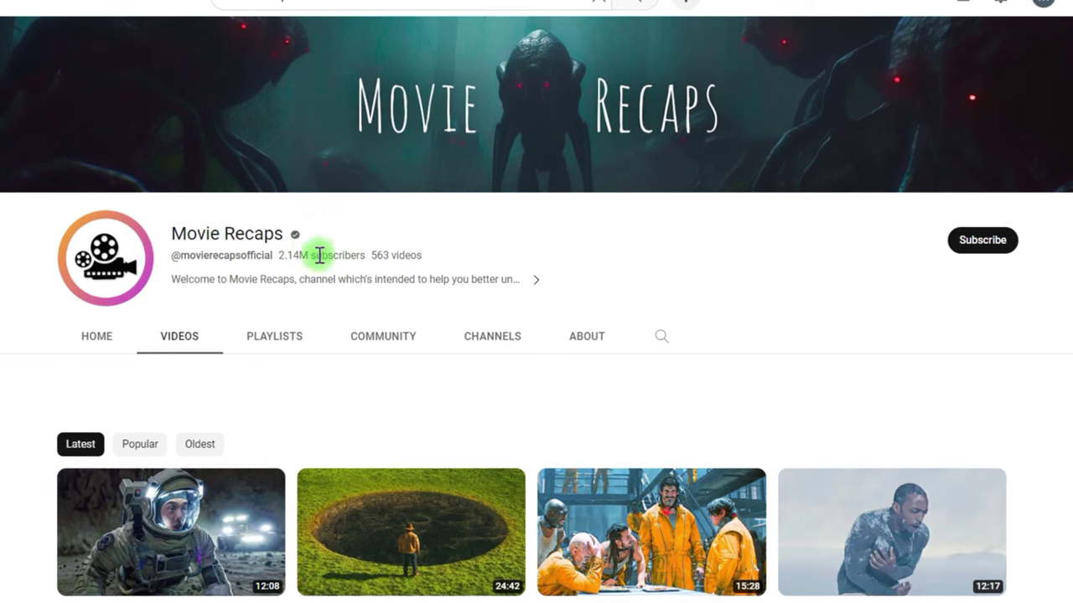
{"action": "left_click_drag", "start_coordinate": [278, 255], "coordinate": [366, 256]}
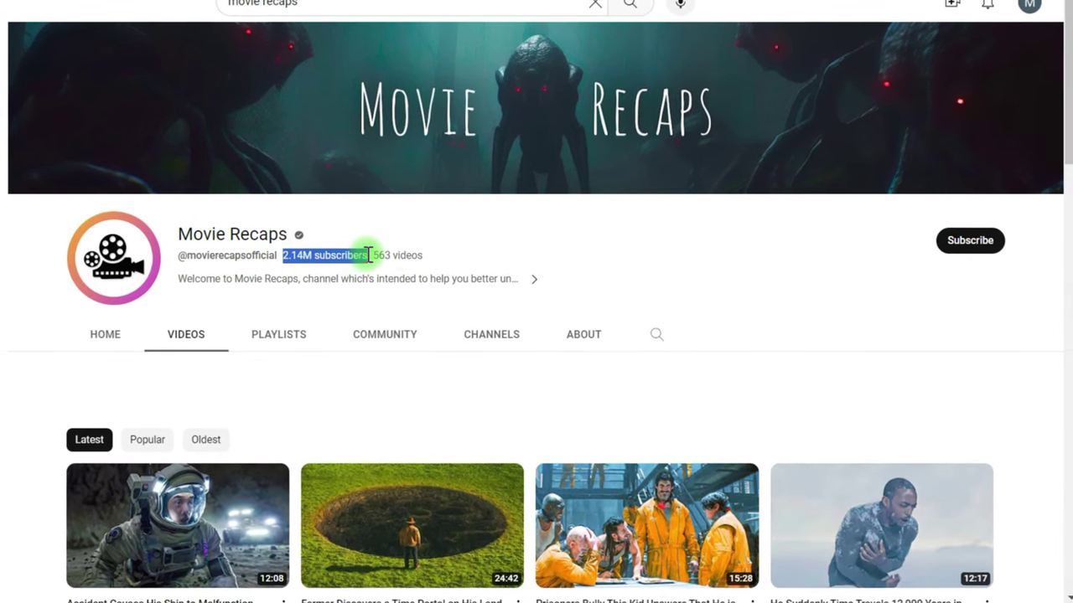
{"action": "left_click", "coordinate": [740, 376]}
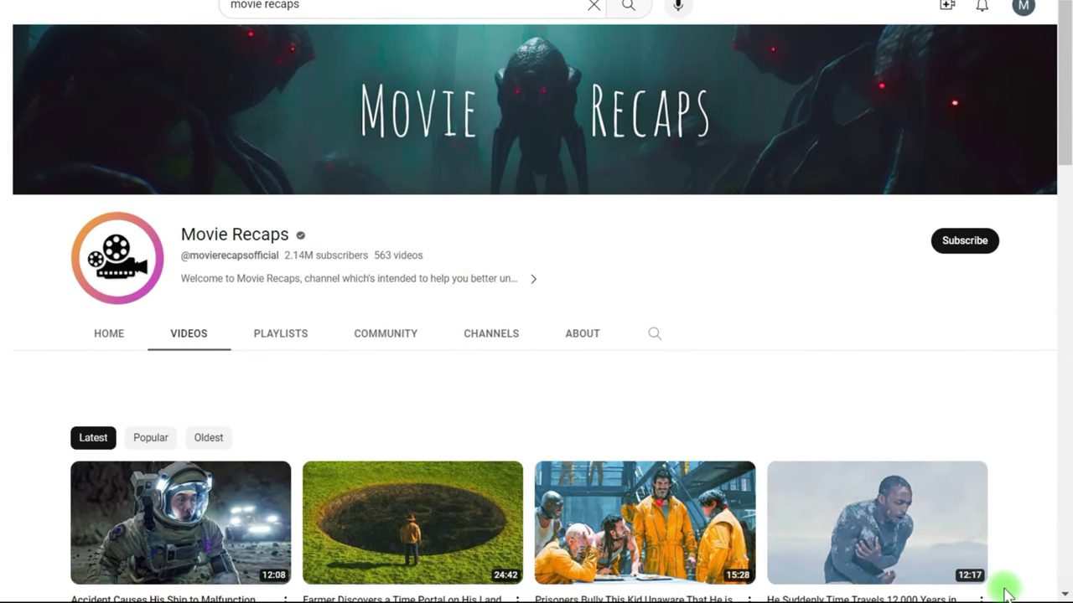
{"action": "left_click", "coordinate": [583, 333]}
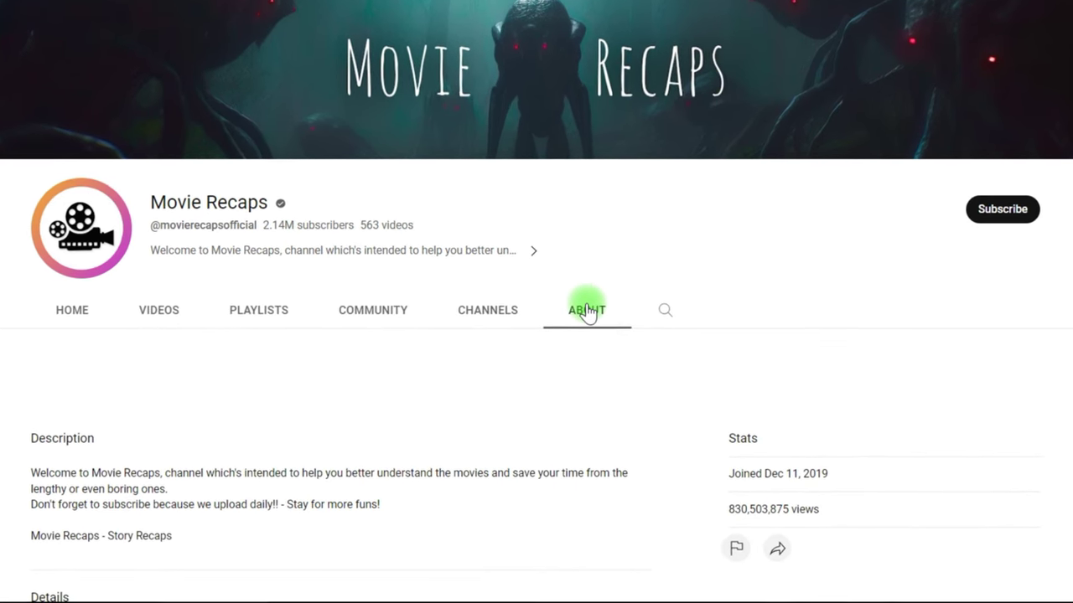
{"action": "left_click_drag", "start_coordinate": [813, 478], "coordinate": [793, 479]}
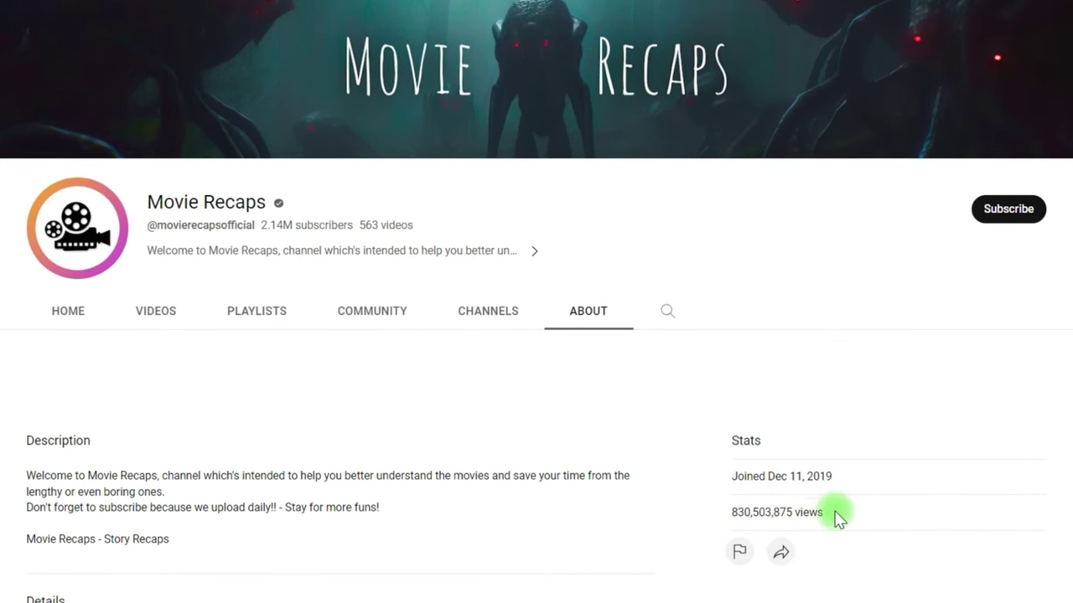
{"action": "left_click_drag", "start_coordinate": [838, 518], "coordinate": [737, 518]}
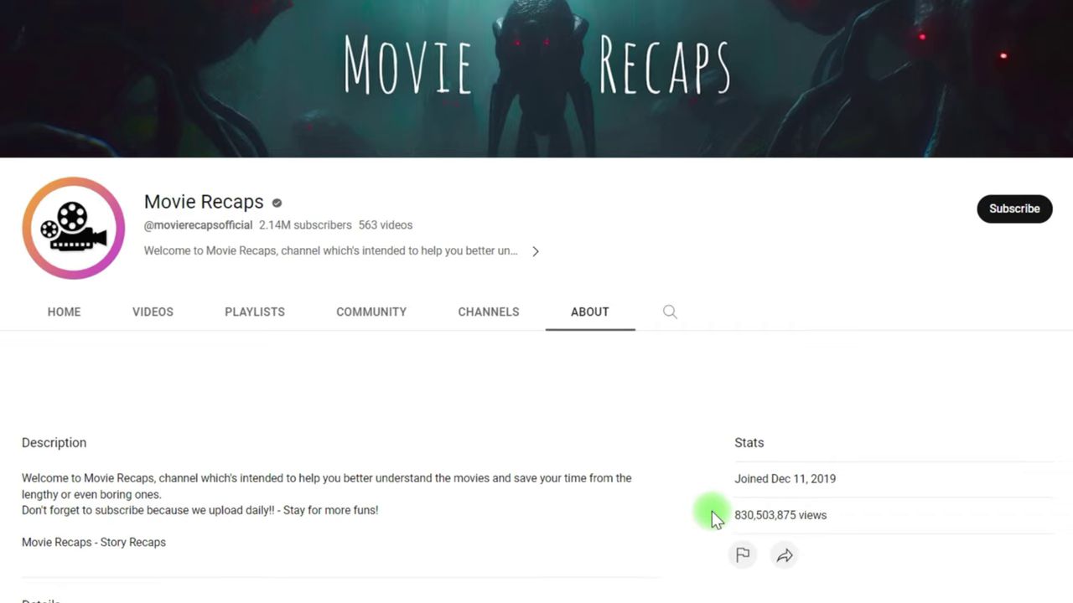
Step: Sort the channel's videos by Popular and look at the third most popular video
{"action": "left_click", "coordinate": [168, 325]}
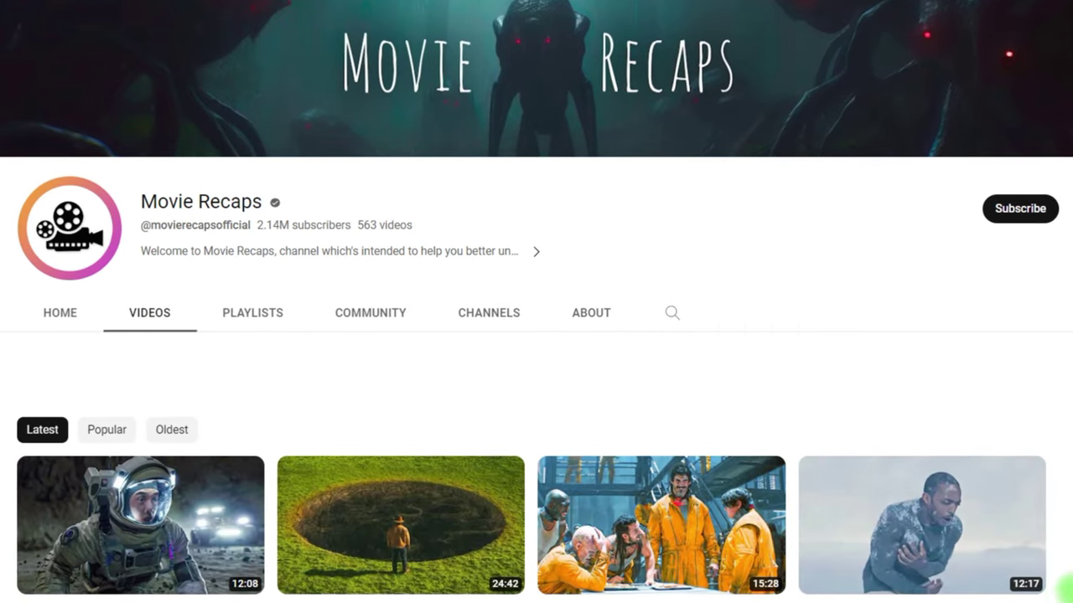
{"action": "scroll", "coordinate": [1036, 366], "scroll_direction": "down", "scroll_amount": 3}
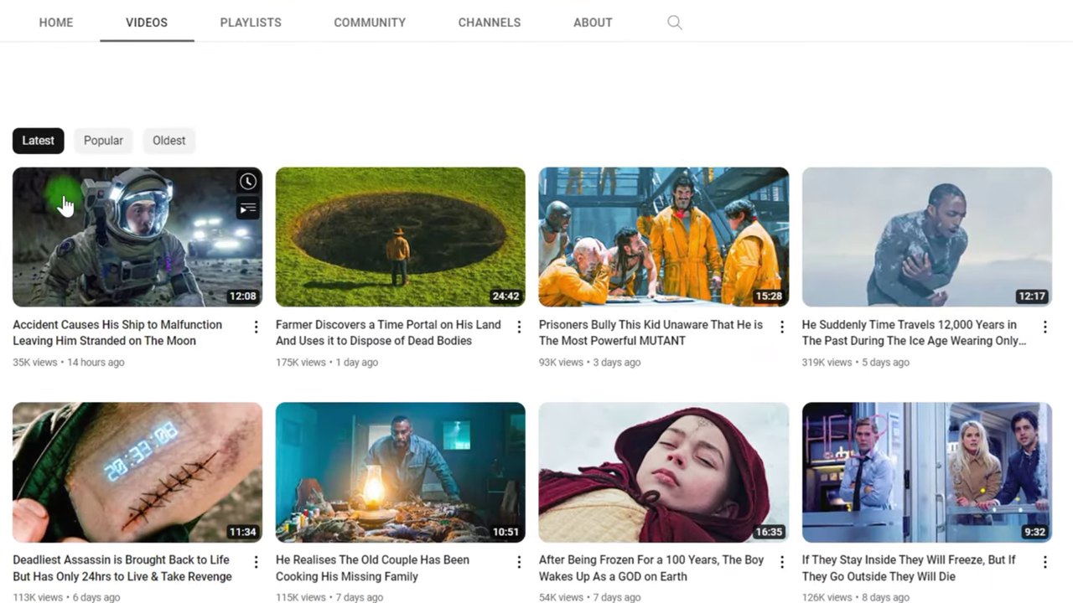
{"action": "left_click", "coordinate": [100, 144]}
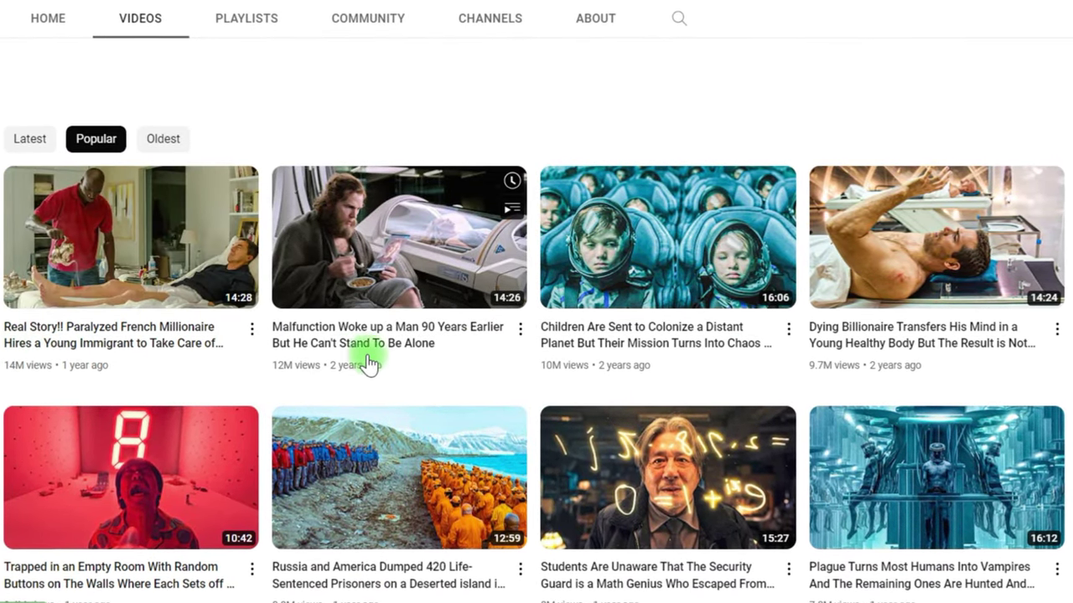
{"action": "left_click_drag", "start_coordinate": [533, 360], "coordinate": [614, 365]}
{"action": "left_click", "coordinate": [614, 365]}
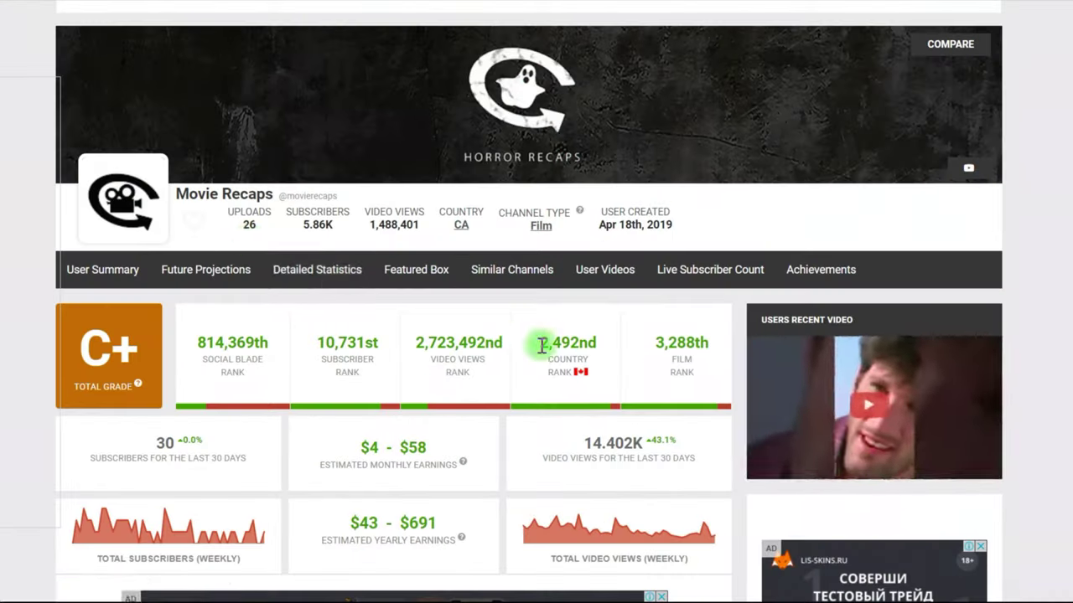
{"action": "triple_click", "coordinate": [261, 194]}
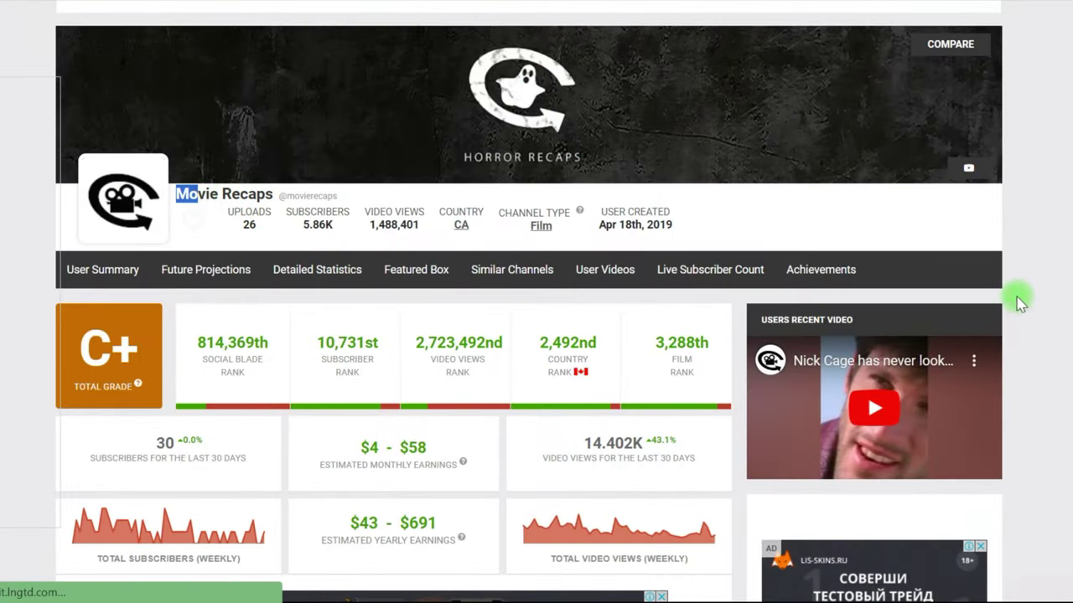
{"action": "left_click", "coordinate": [662, 442]}
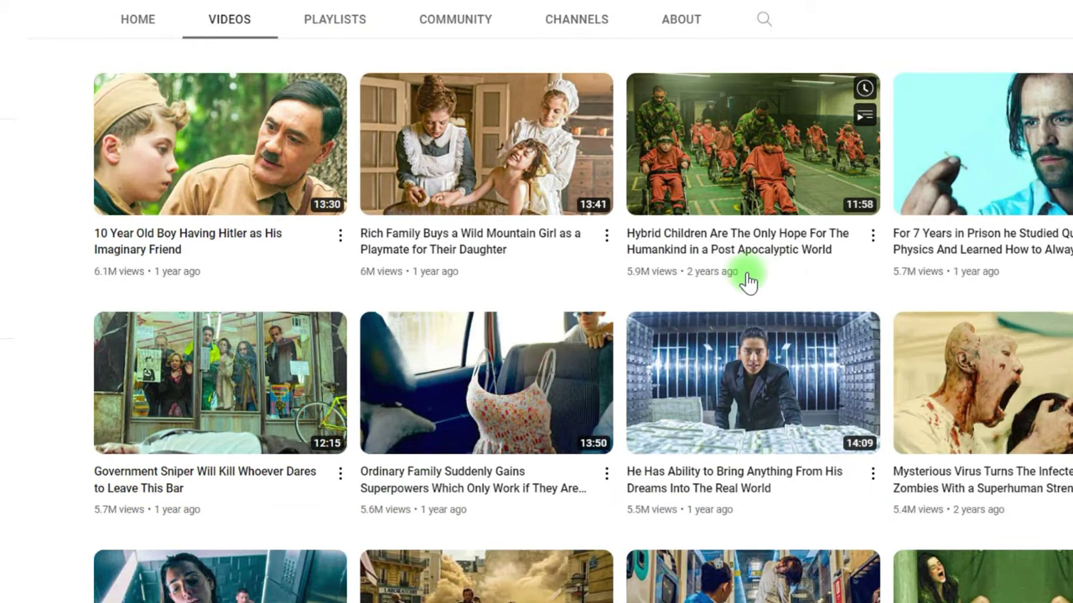
{"action": "scroll", "coordinate": [749, 282], "scroll_direction": "down", "scroll_amount": 3}
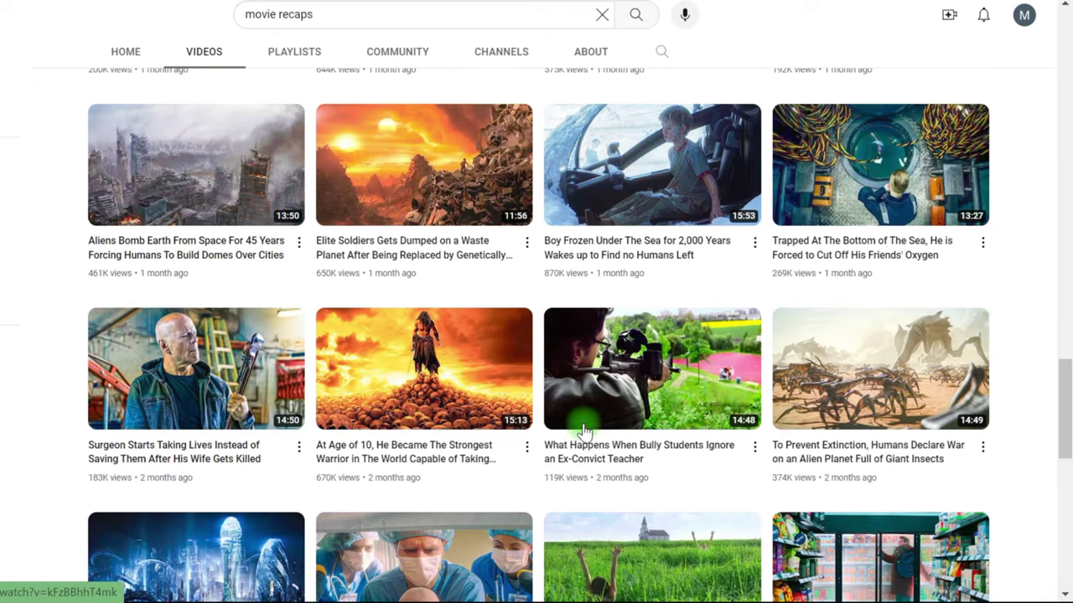
Step: Open the video 'Surgeon Starts Taking Lives Instead of Saving Them After His Wife Gets Killed'
{"action": "left_click", "coordinate": [190, 374]}
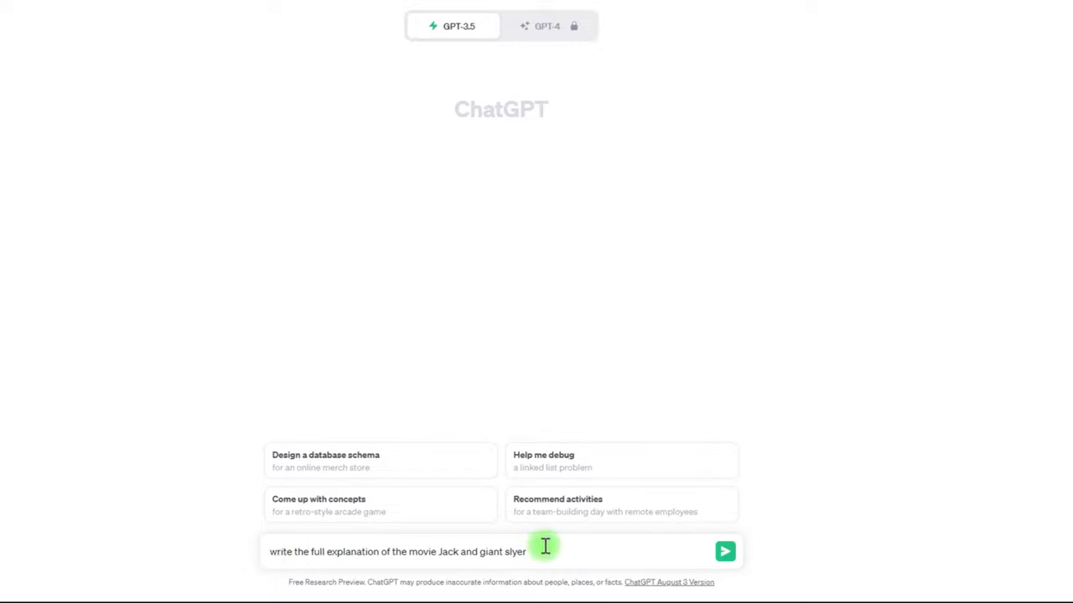
Step: Send ChatGPT the prompt asking for the full explanation of the movie Jack and giant slyer
{"action": "left_click", "coordinate": [724, 550]}
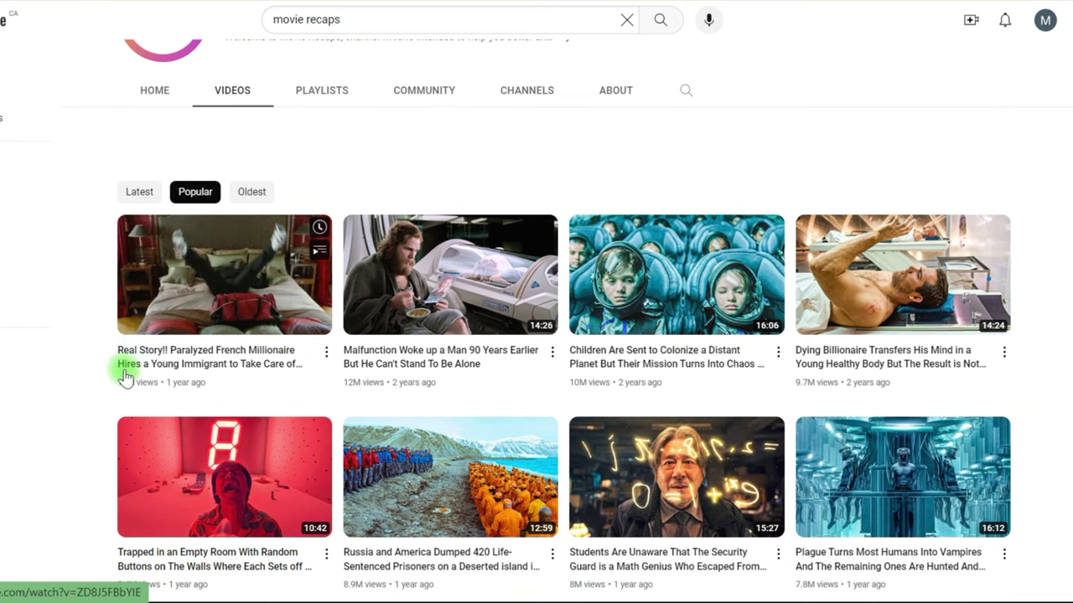
Step: Search Google for 'john wick chapter 3' and open the film's IMDb page
{"action": "triple_click", "coordinate": [593, 375]}
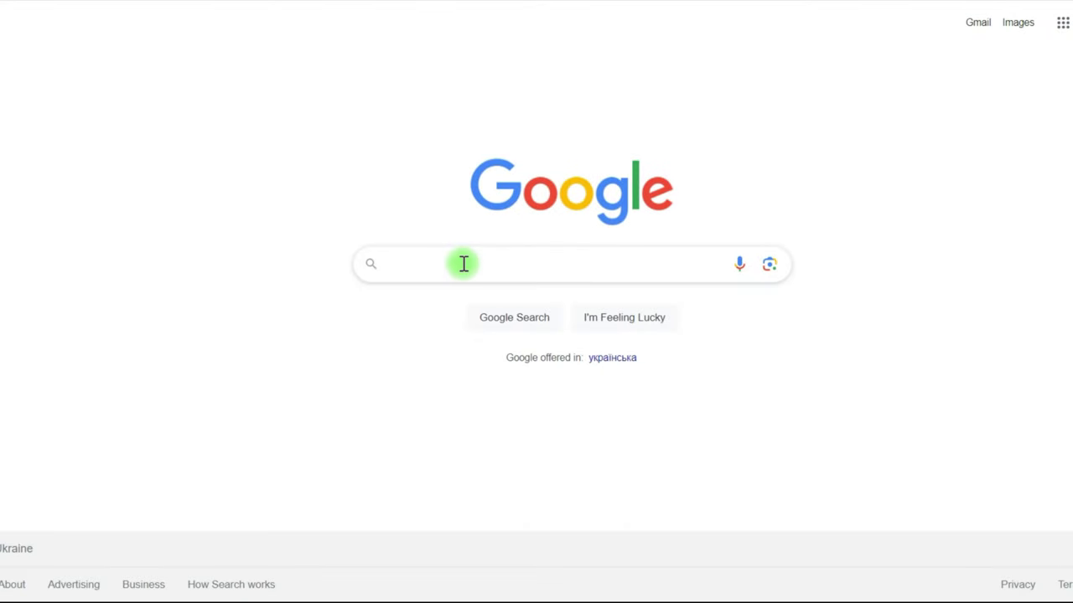
{"action": "left_click", "coordinate": [462, 263]}
{"action": "type", "text": "john wick "}
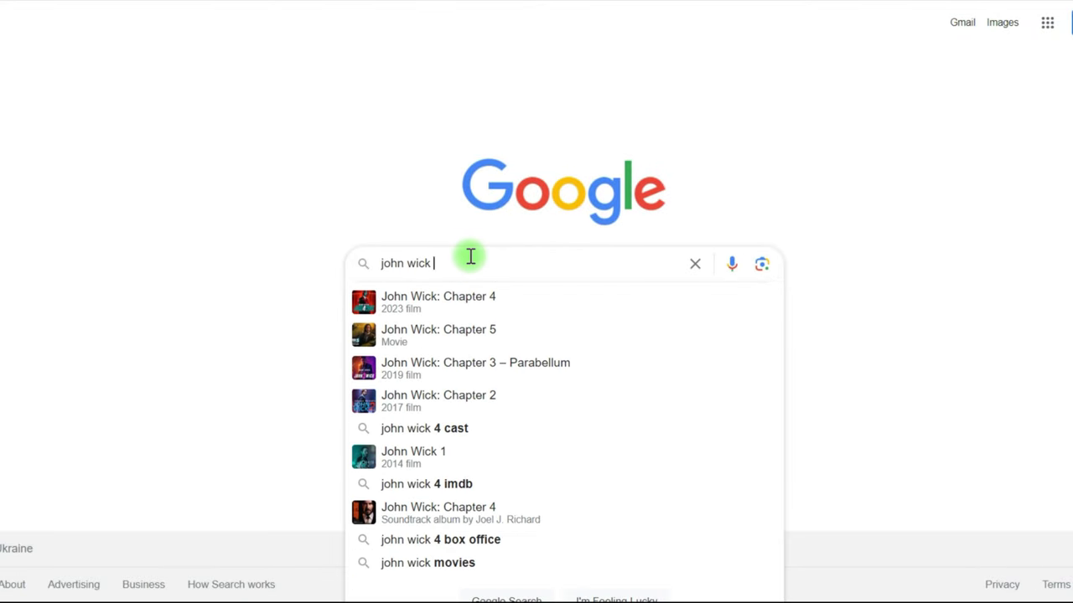
{"action": "type", "text": "chapter 3"}
{"action": "key", "text": "Return"}
{"action": "scroll", "coordinate": [220, 377], "scroll_direction": "down", "scroll_amount": 4}
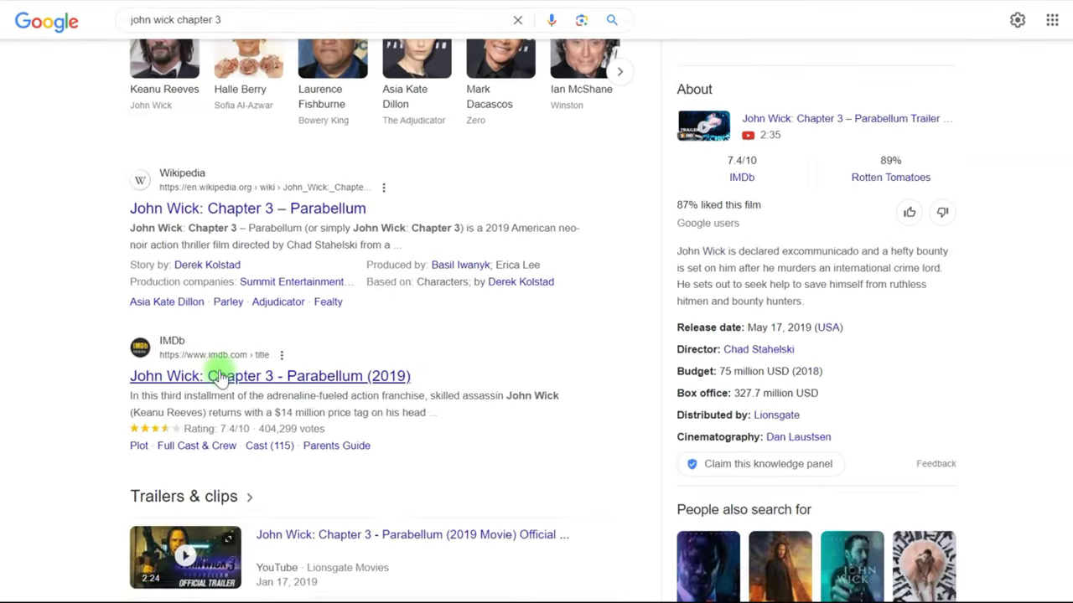
{"action": "left_click", "coordinate": [220, 377]}
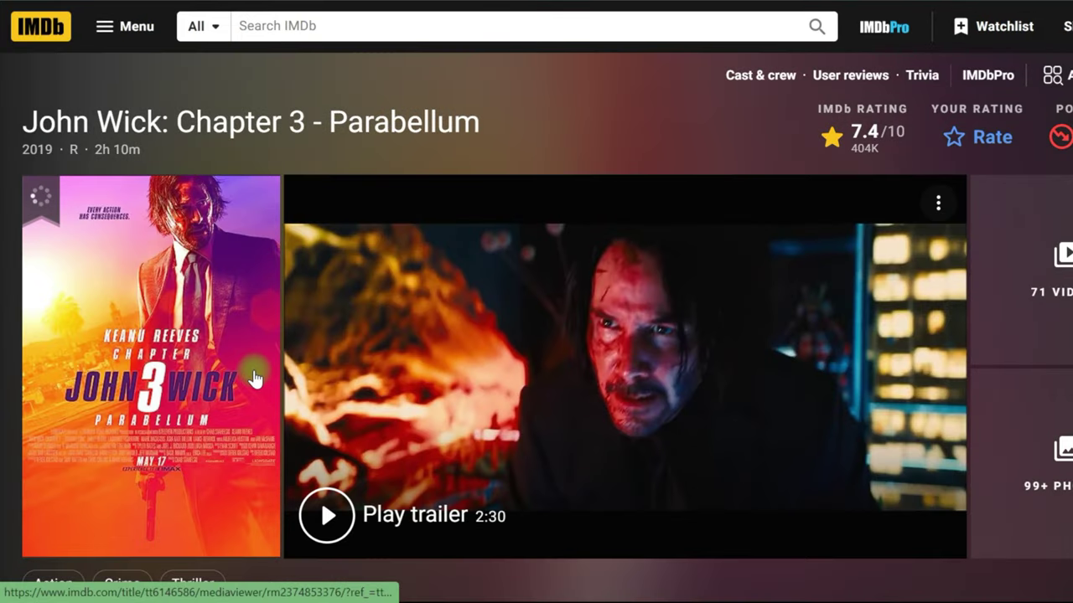
Step: Open the full plot page for John Wick: Chapter 3 and scroll to Synopsis
{"action": "scroll", "coordinate": [256, 379], "scroll_direction": "down", "scroll_amount": 5}
{"action": "scroll", "coordinate": [254, 377], "scroll_direction": "down", "scroll_amount": 3}
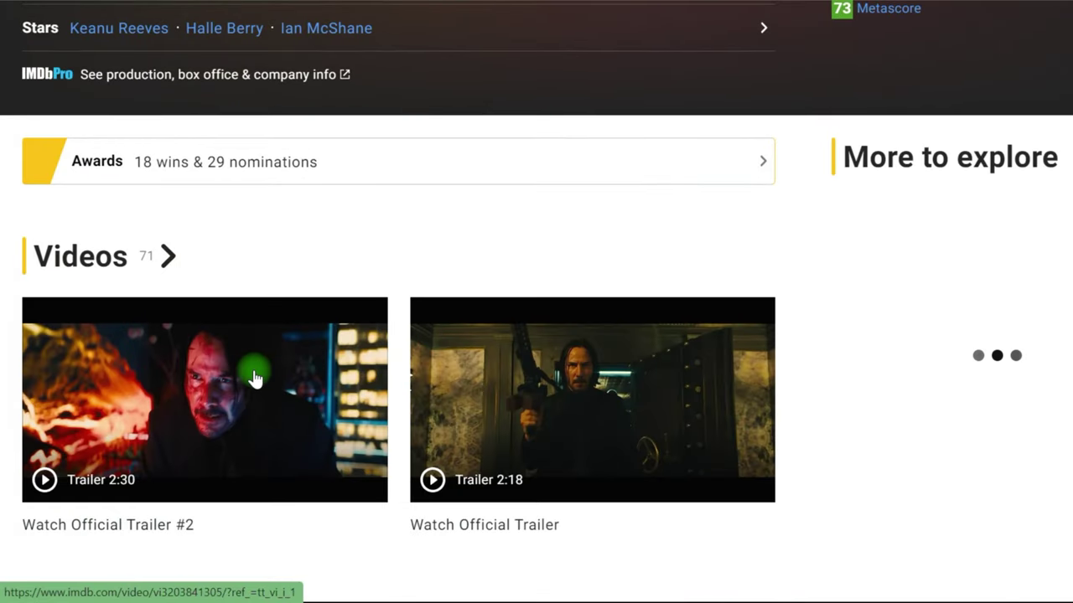
{"action": "scroll", "coordinate": [256, 379], "scroll_direction": "down", "scroll_amount": 7}
{"action": "scroll", "coordinate": [256, 378], "scroll_direction": "down", "scroll_amount": 20}
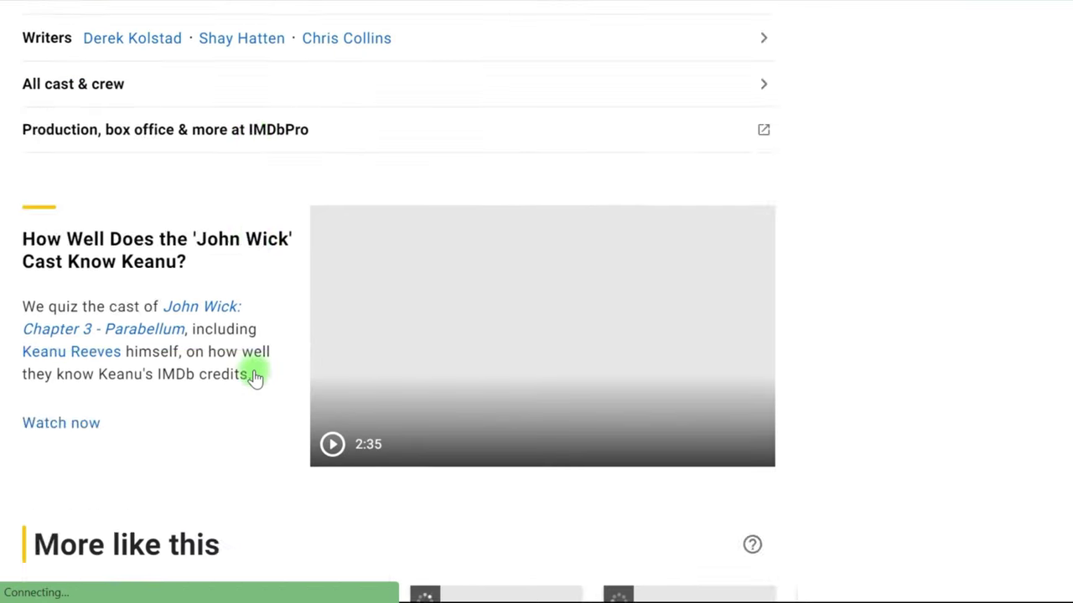
{"action": "scroll", "coordinate": [255, 377], "scroll_direction": "down", "scroll_amount": 5}
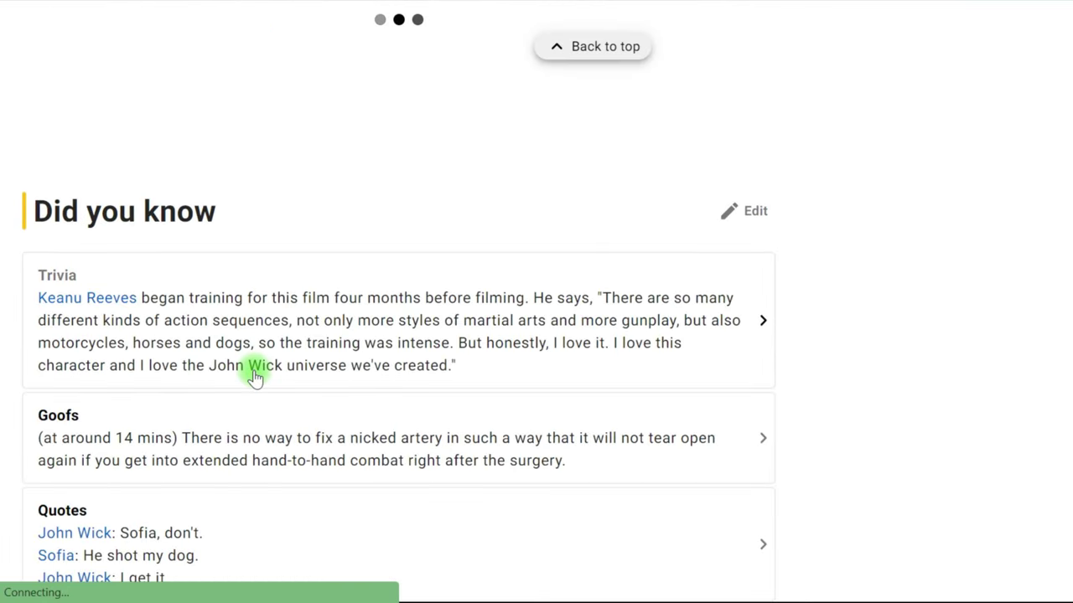
{"action": "scroll", "coordinate": [256, 377], "scroll_direction": "up", "scroll_amount": 4}
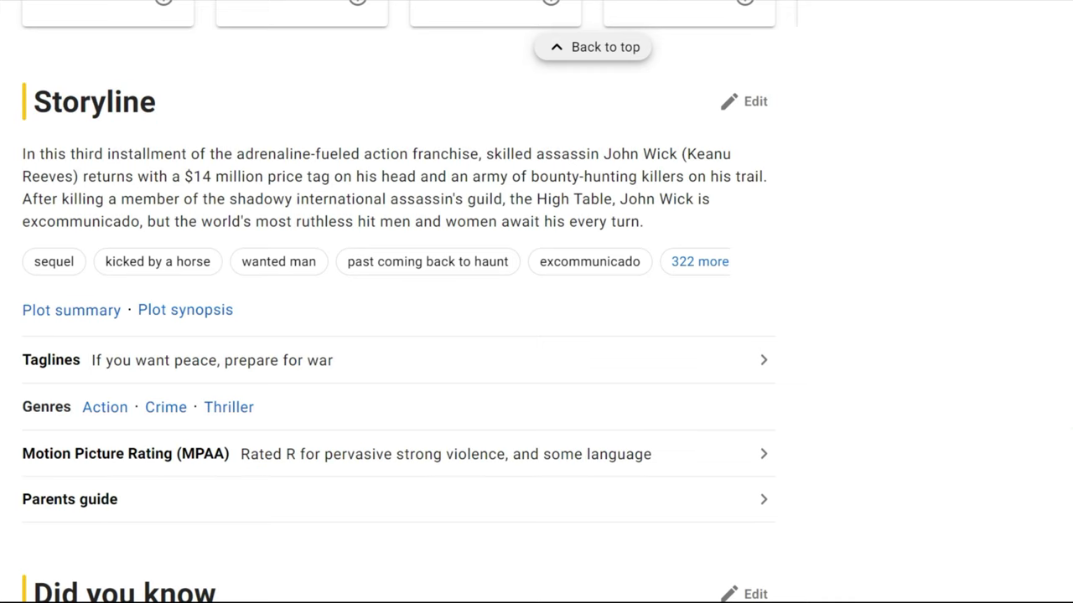
{"action": "left_click", "coordinate": [185, 310]}
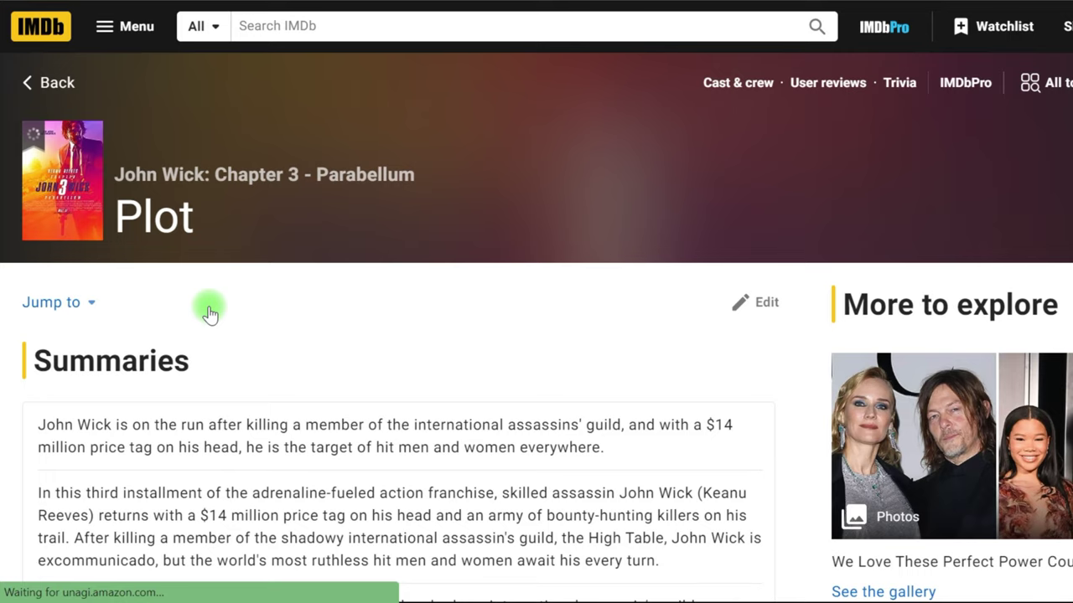
{"action": "scroll", "coordinate": [210, 313], "scroll_direction": "down", "scroll_amount": 10}
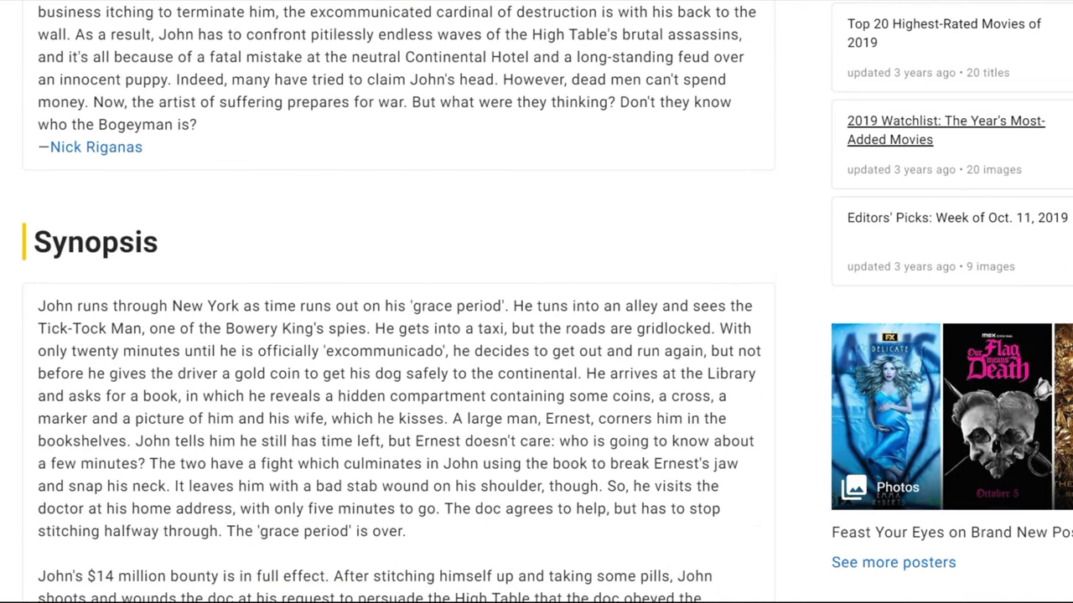
{"action": "scroll", "coordinate": [536, 302], "scroll_direction": "down", "scroll_amount": 2}
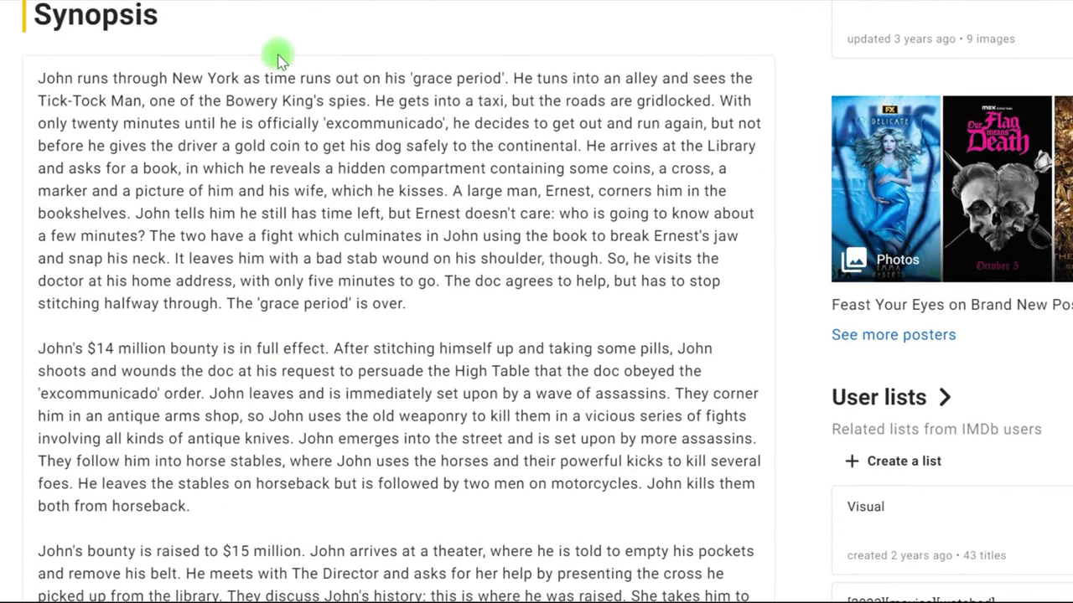
Step: Copy the first Synopsis paragraph, about John running through New York
{"action": "left_click_drag", "start_coordinate": [279, 59], "coordinate": [48, 15]}
{"action": "left_click", "coordinate": [284, 40]}
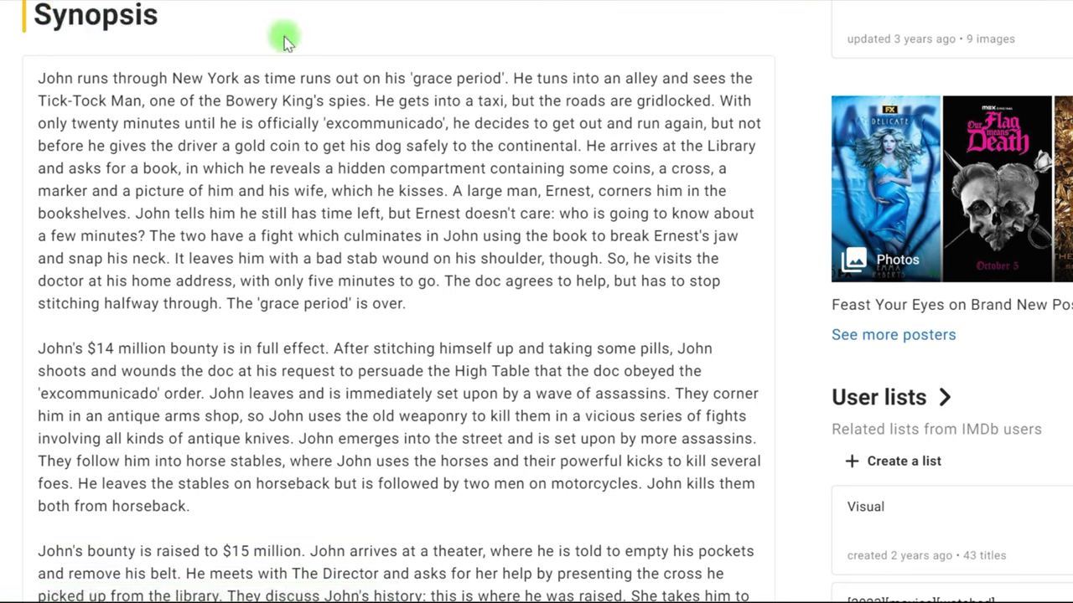
{"action": "left_click_drag", "start_coordinate": [40, 80], "coordinate": [419, 309]}
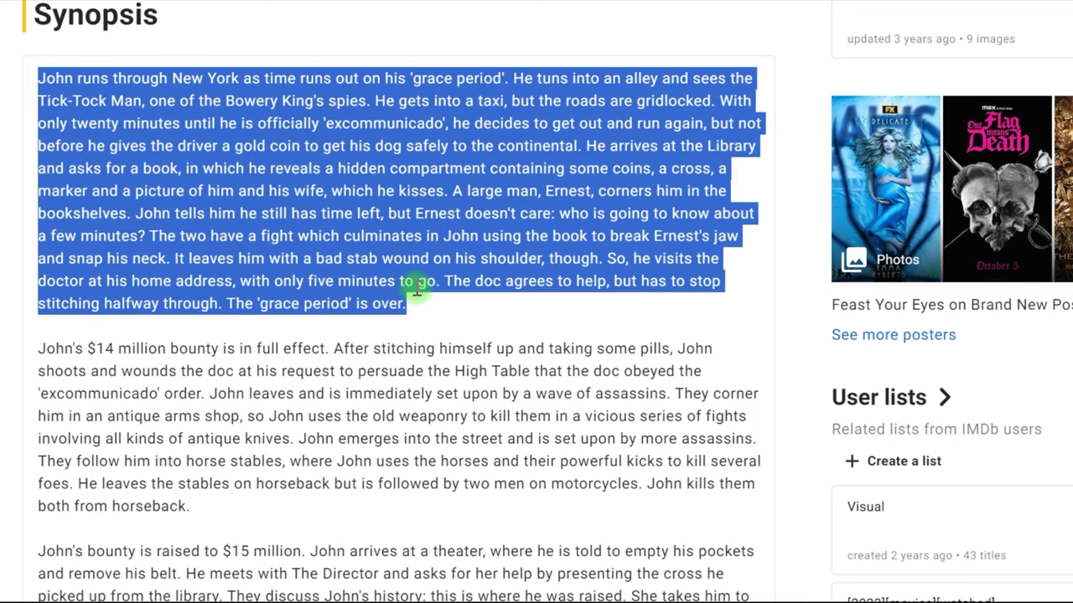
{"action": "right_click", "coordinate": [437, 280]}
{"action": "left_click", "coordinate": [407, 299]}
{"action": "left_click", "coordinate": [426, 280]}
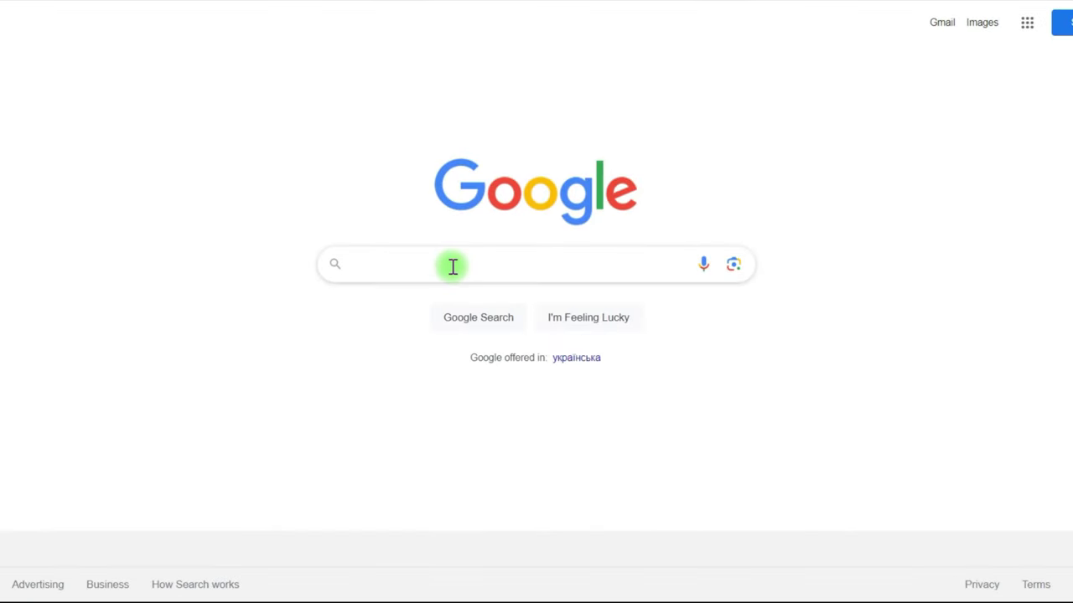
Step: Search Google for 'elevenlabs' using the suggested completion
{"action": "left_click", "coordinate": [452, 266]}
{"action": "type", "text": "ele"}
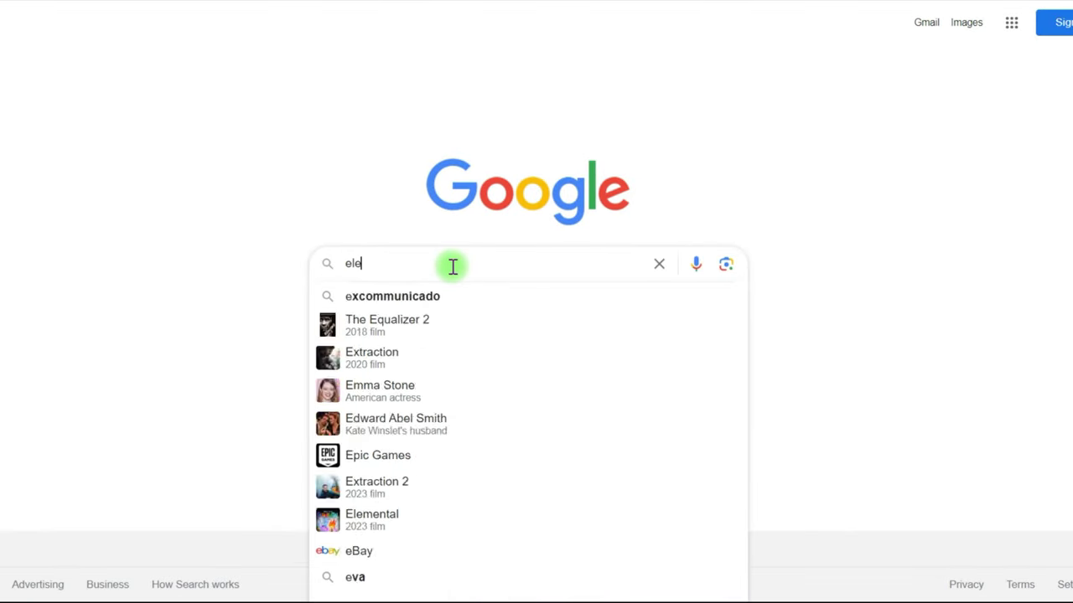
{"action": "type", "text": "venla"}
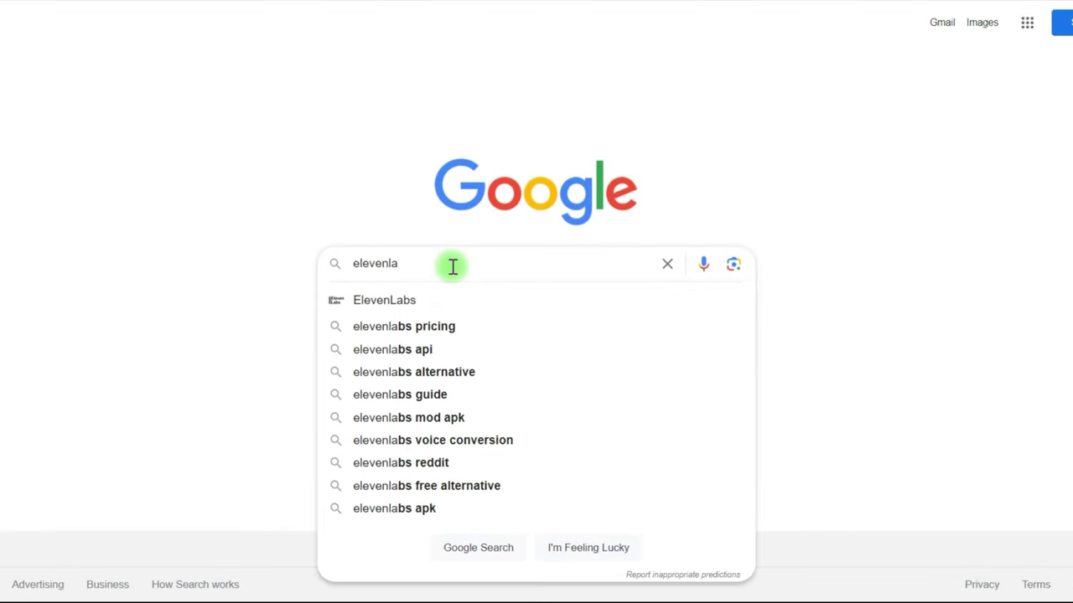
{"action": "left_click", "coordinate": [435, 302]}
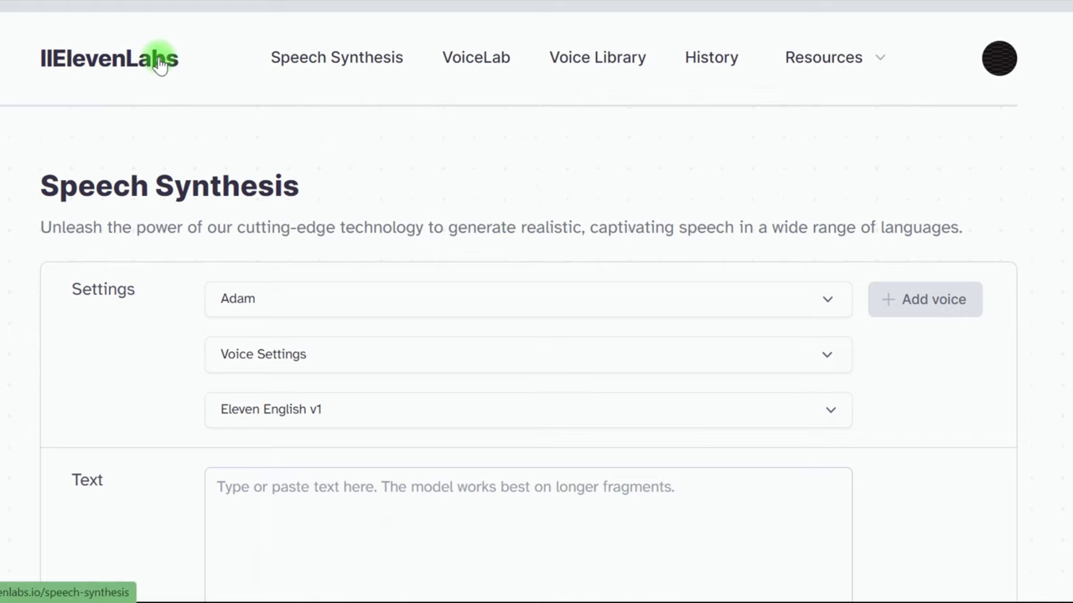
Step: Glance over the Speech Synthesis page, then go to the community Voice Library
{"action": "scroll", "coordinate": [259, 290], "scroll_direction": "down", "scroll_amount": 4}
{"action": "scroll", "coordinate": [258, 290], "scroll_direction": "up", "scroll_amount": 4}
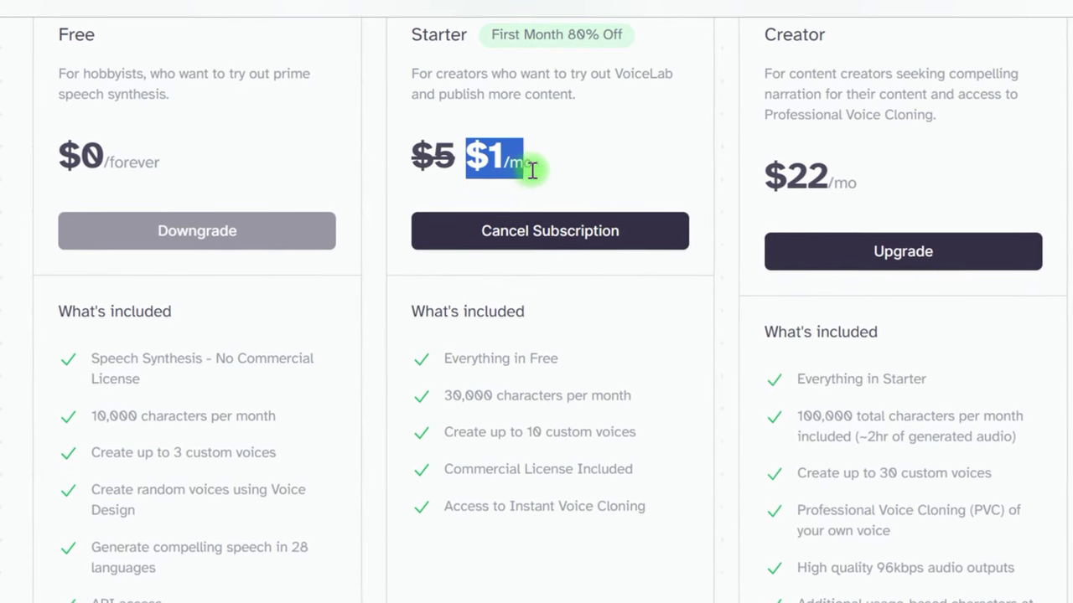
{"action": "left_click", "coordinate": [594, 53]}
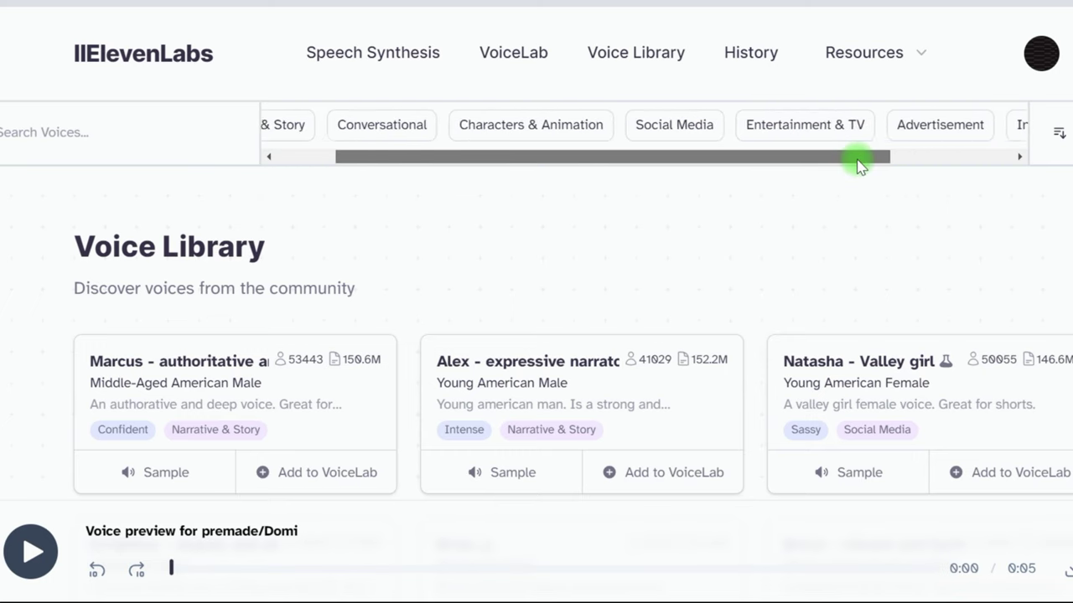
Step: Filter the voice library to Male, Young, American voices
{"action": "left_click", "coordinate": [1059, 136]}
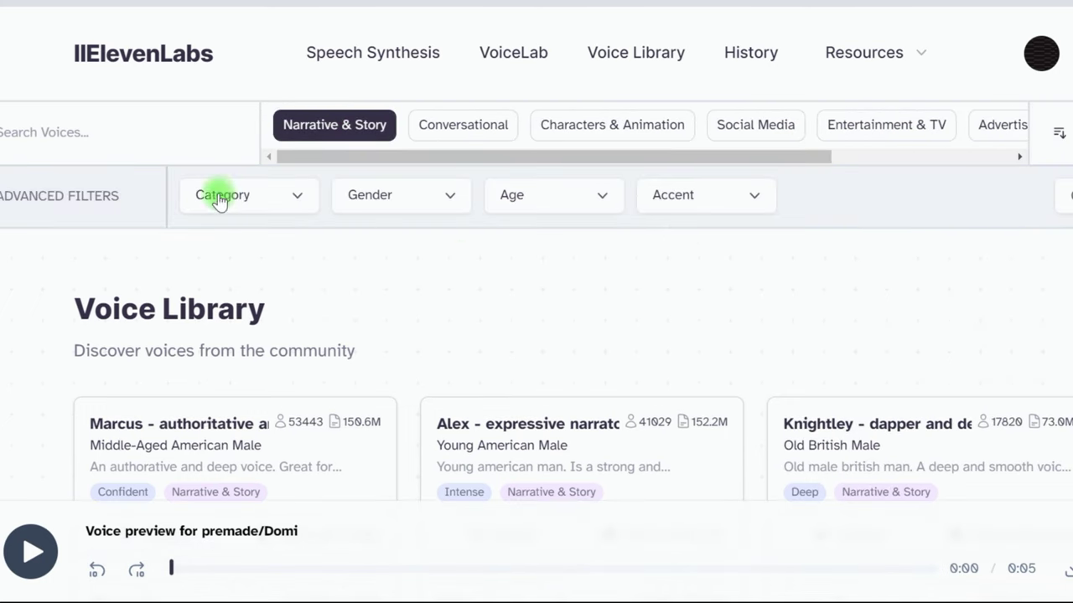
{"action": "left_click", "coordinate": [298, 198]}
{"action": "left_click", "coordinate": [409, 199]}
{"action": "left_click", "coordinate": [407, 269]}
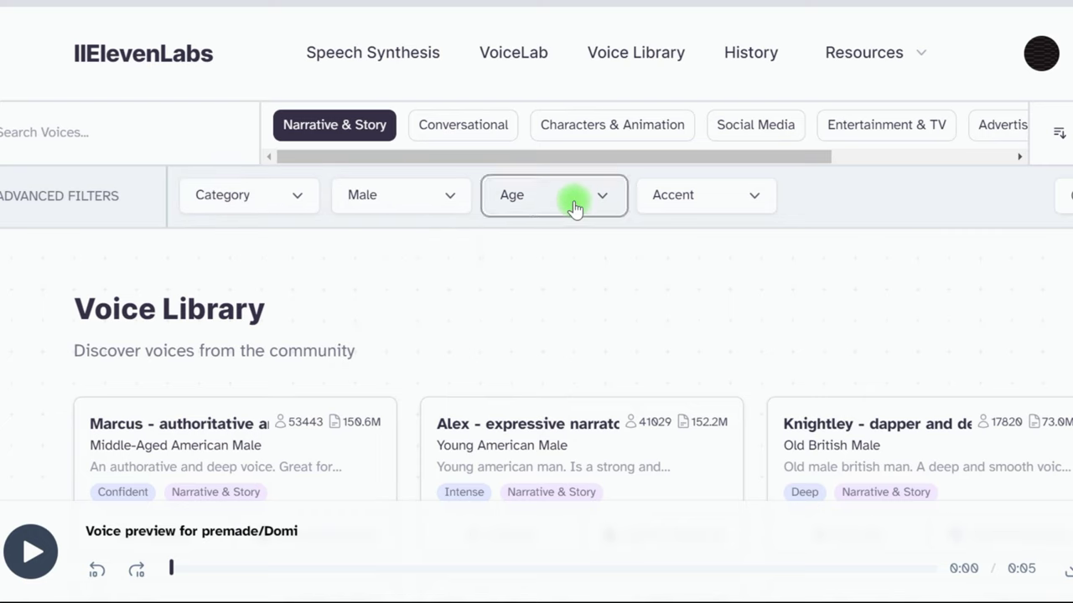
{"action": "left_click", "coordinate": [575, 208]}
{"action": "left_click", "coordinate": [575, 269]}
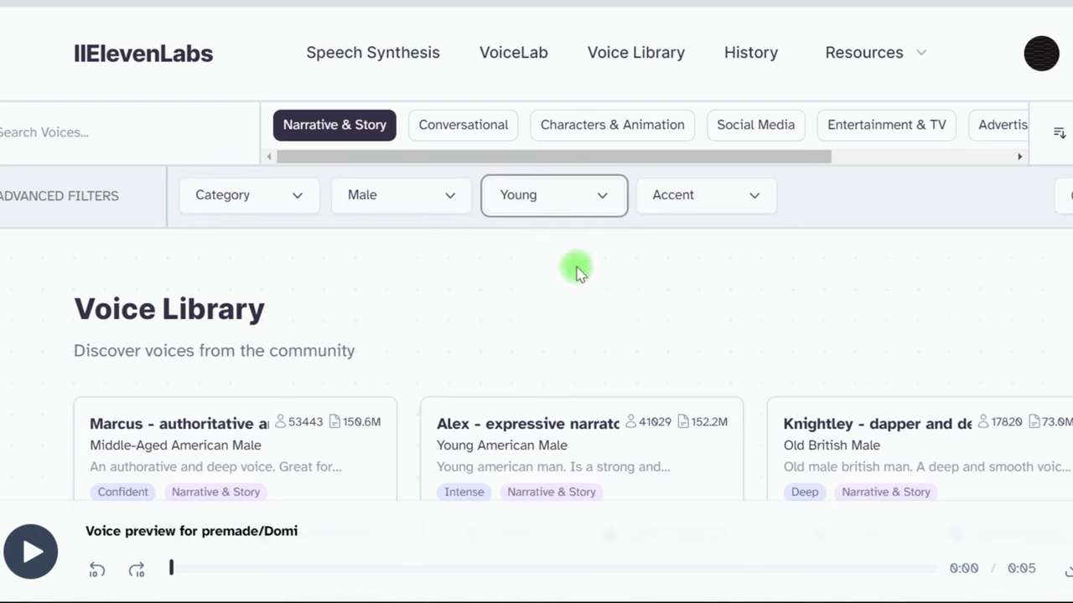
{"action": "left_click", "coordinate": [745, 201]}
{"action": "left_click", "coordinate": [706, 299]}
Step: Play preview samples of Daniel, Luke, Yousef and Hermes
{"action": "scroll", "coordinate": [517, 276], "scroll_direction": "down", "scroll_amount": 10}
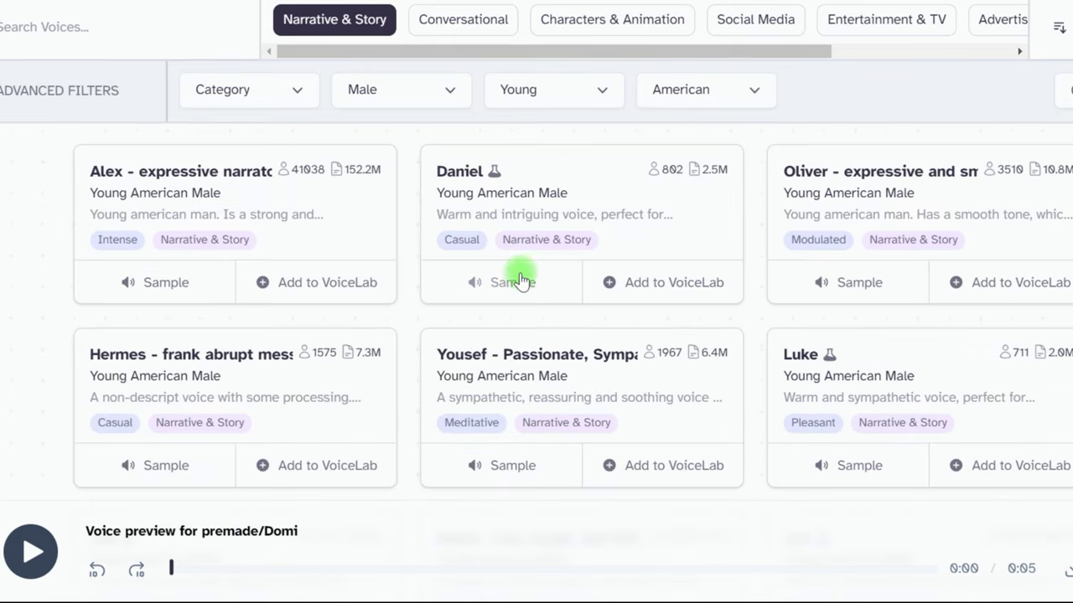
{"action": "scroll", "coordinate": [453, 299], "scroll_direction": "up", "scroll_amount": 10}
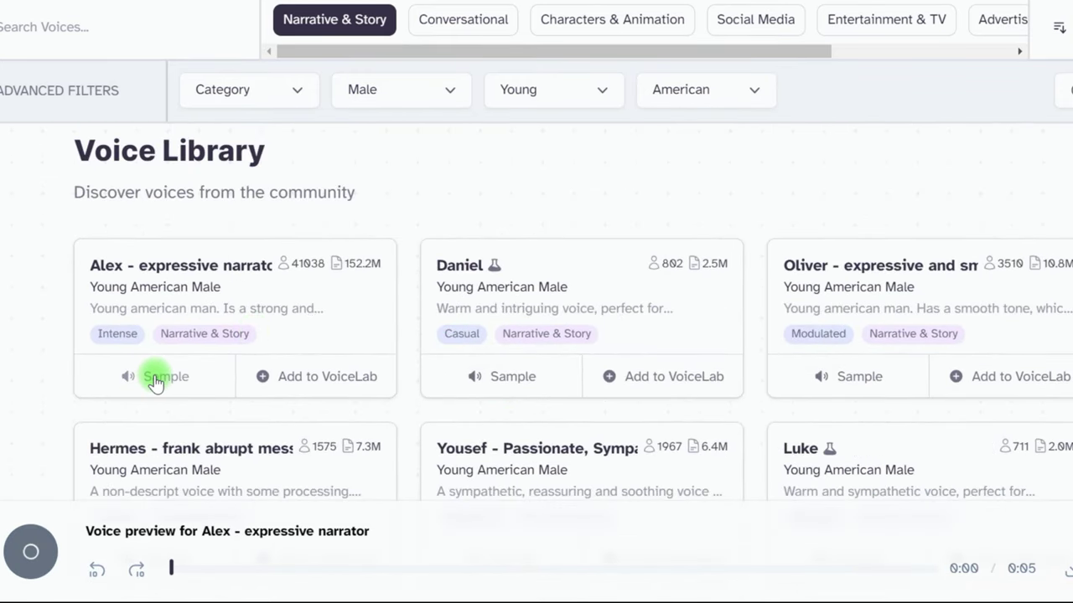
{"action": "left_click", "coordinate": [476, 379]}
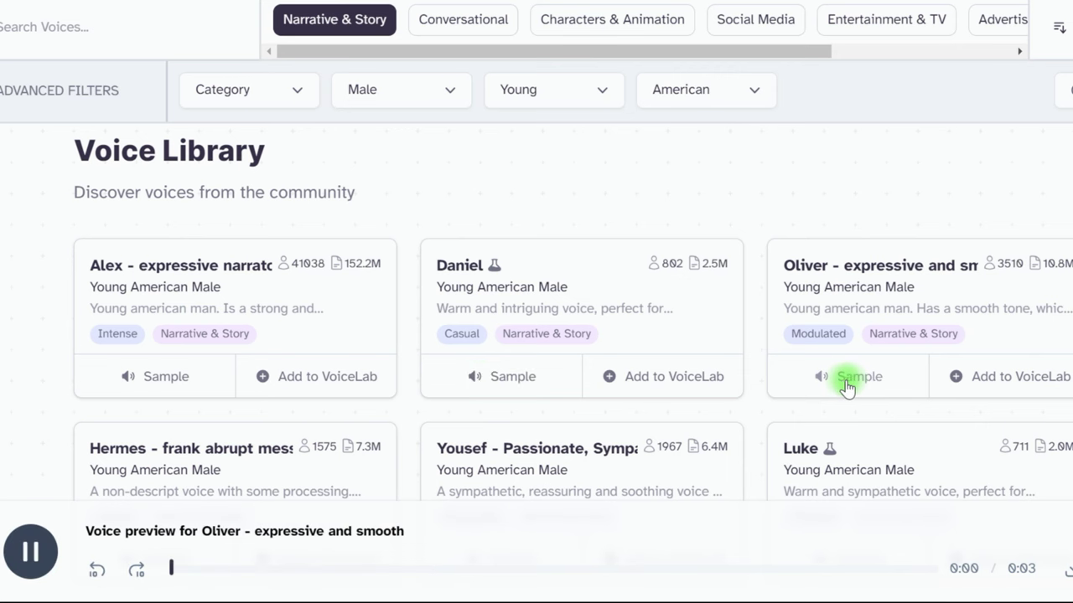
{"action": "scroll", "coordinate": [838, 335], "scroll_direction": "down", "scroll_amount": 3}
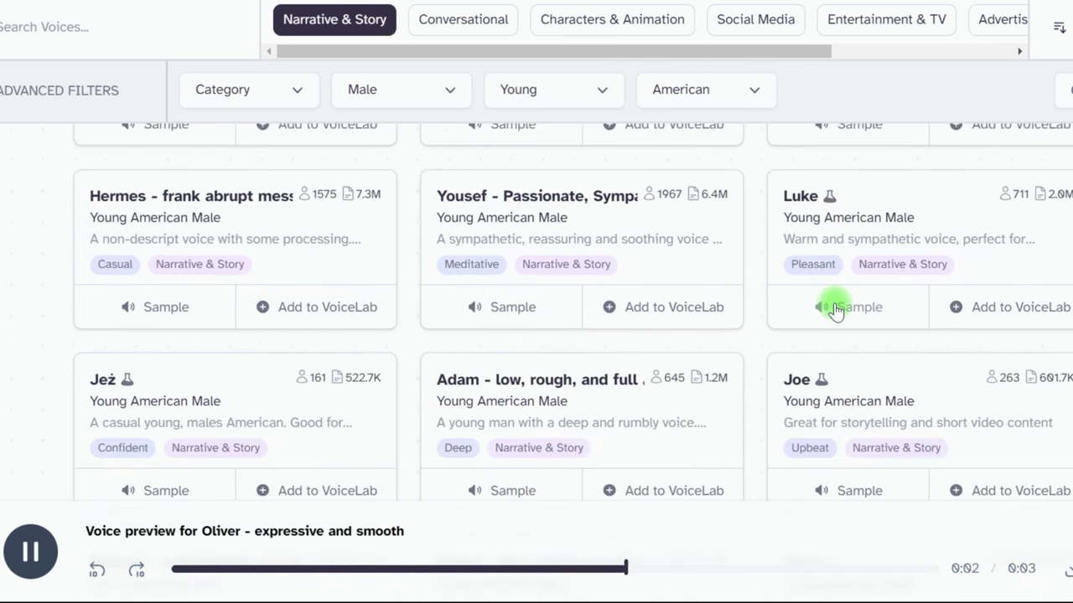
{"action": "left_click", "coordinate": [836, 308]}
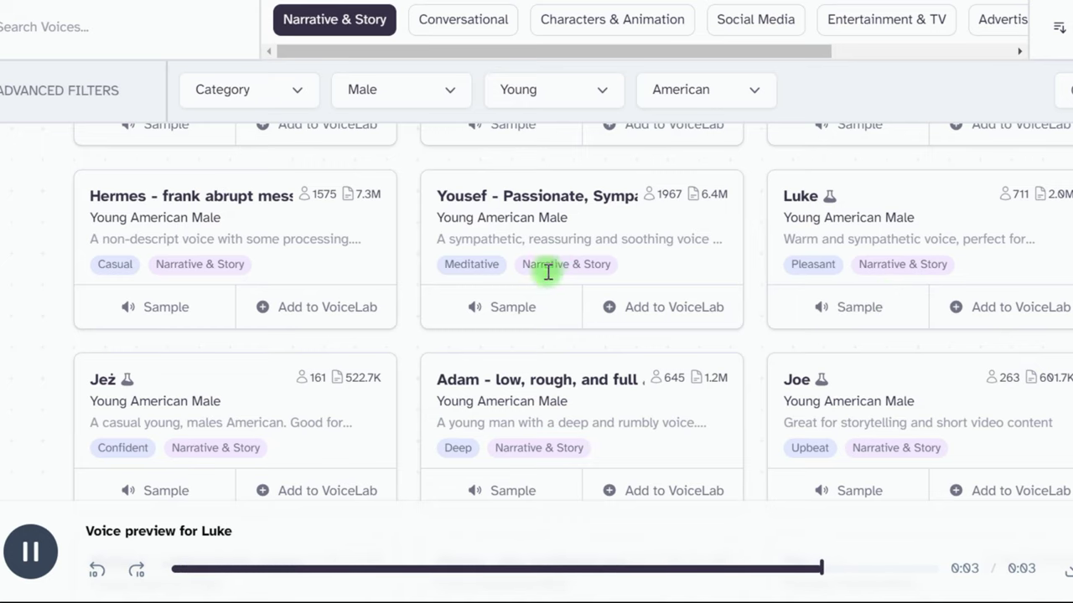
{"action": "left_click", "coordinate": [507, 309]}
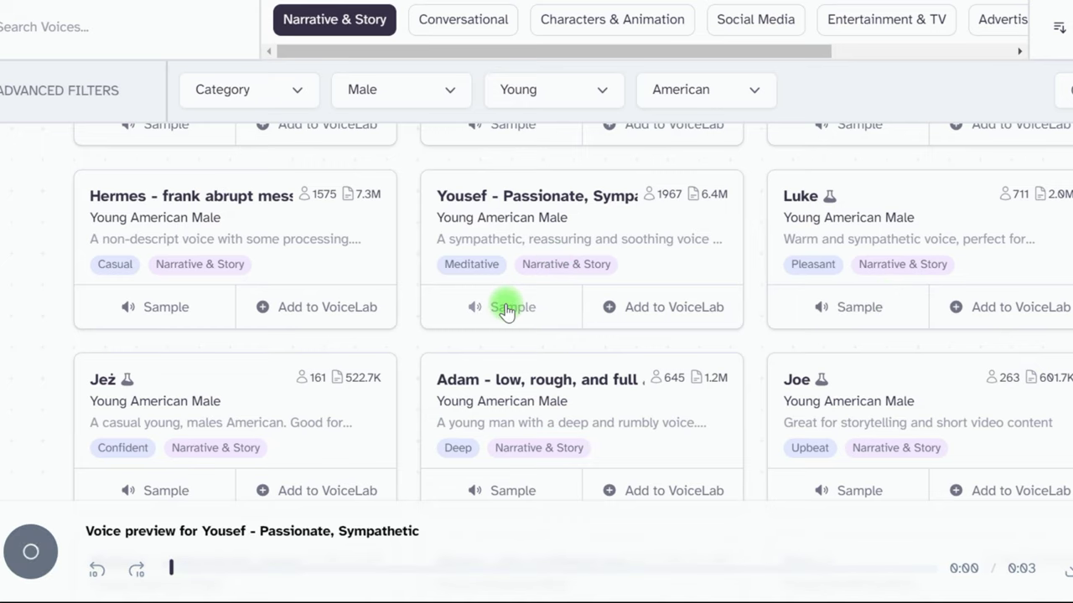
{"action": "left_click", "coordinate": [198, 312]}
Step: Add Thomas - intense male to Voice Lab
{"action": "scroll", "coordinate": [201, 309], "scroll_direction": "down", "scroll_amount": 3}
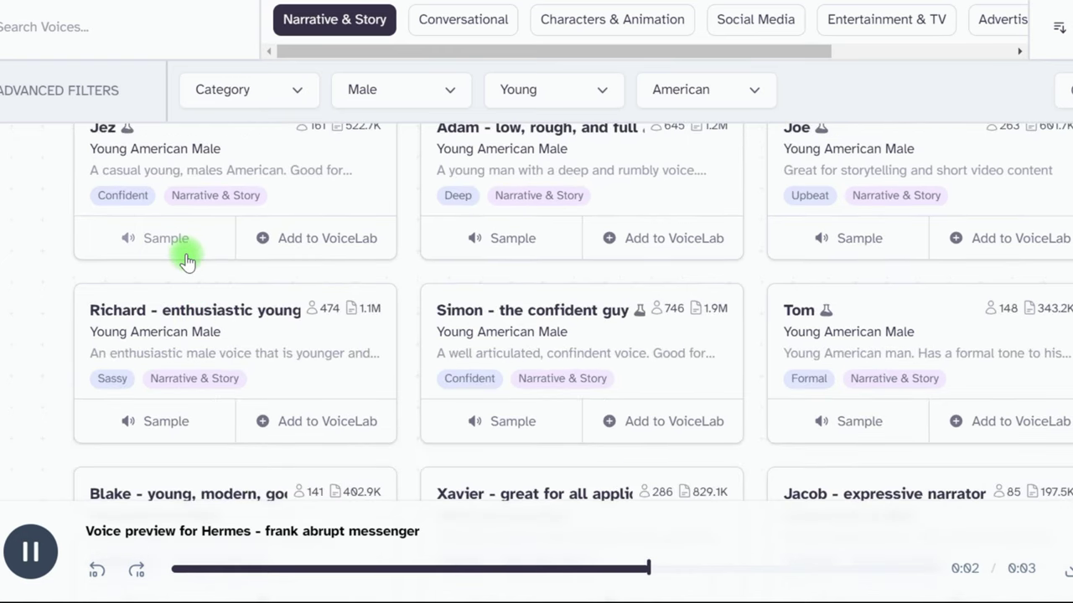
{"action": "scroll", "coordinate": [187, 264], "scroll_direction": "up", "scroll_amount": 3}
{"action": "scroll", "coordinate": [981, 436], "scroll_direction": "down", "scroll_amount": 7}
{"action": "left_click", "coordinate": [981, 442]}
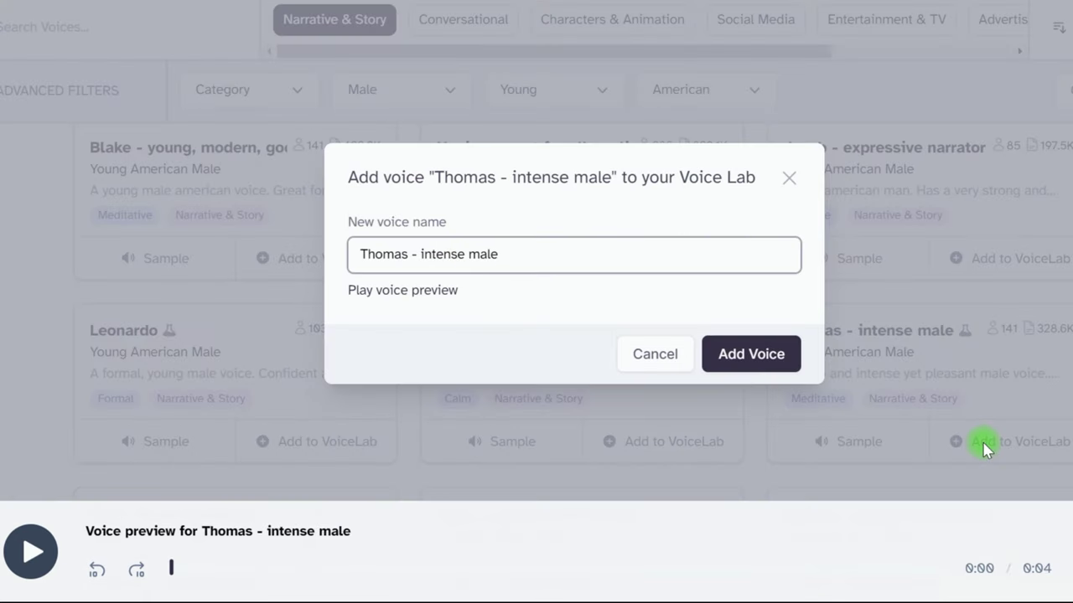
Step: Confirm adding Thomas and select him as the speech synthesis voice
{"action": "left_click", "coordinate": [722, 355]}
{"action": "left_click", "coordinate": [764, 343]}
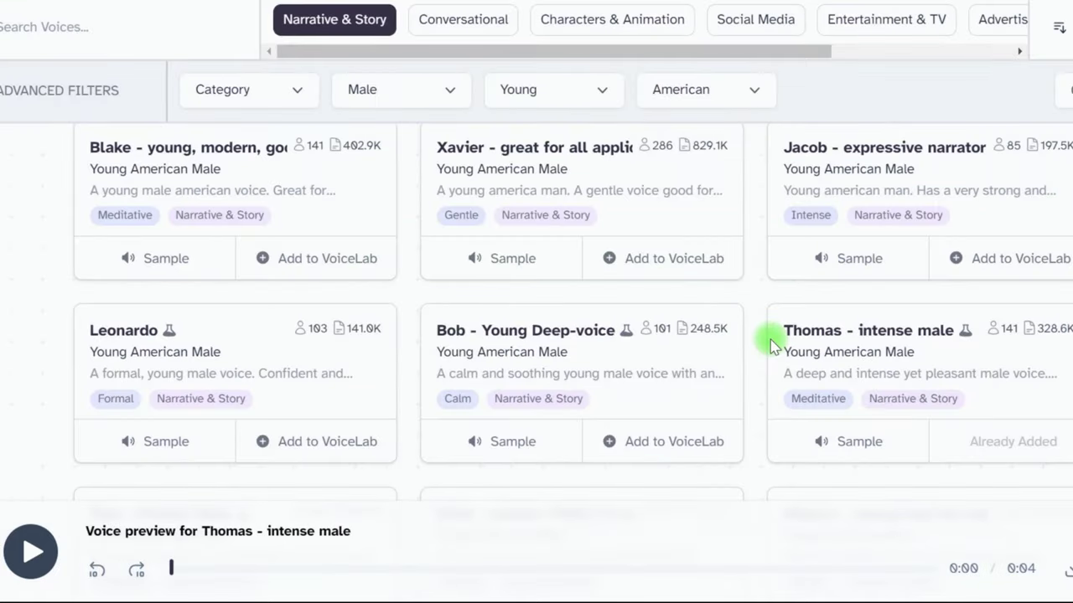
{"action": "left_click", "coordinate": [531, 57]}
{"action": "left_click", "coordinate": [463, 427]}
Step: Paste the full synopsis into the text box, then clear it as too long
{"action": "scroll", "coordinate": [470, 419], "scroll_direction": "down", "scroll_amount": 3}
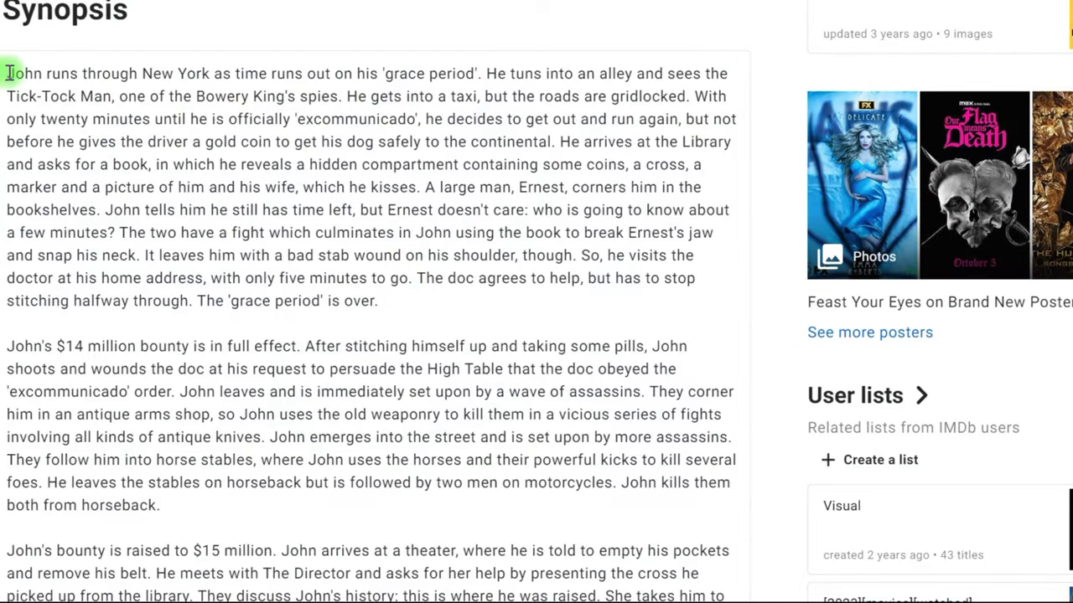
{"action": "scroll", "coordinate": [14, 78], "scroll_direction": "down", "scroll_amount": 20}
{"action": "left_click_drag", "start_coordinate": [6, 73], "coordinate": [134, 340]}
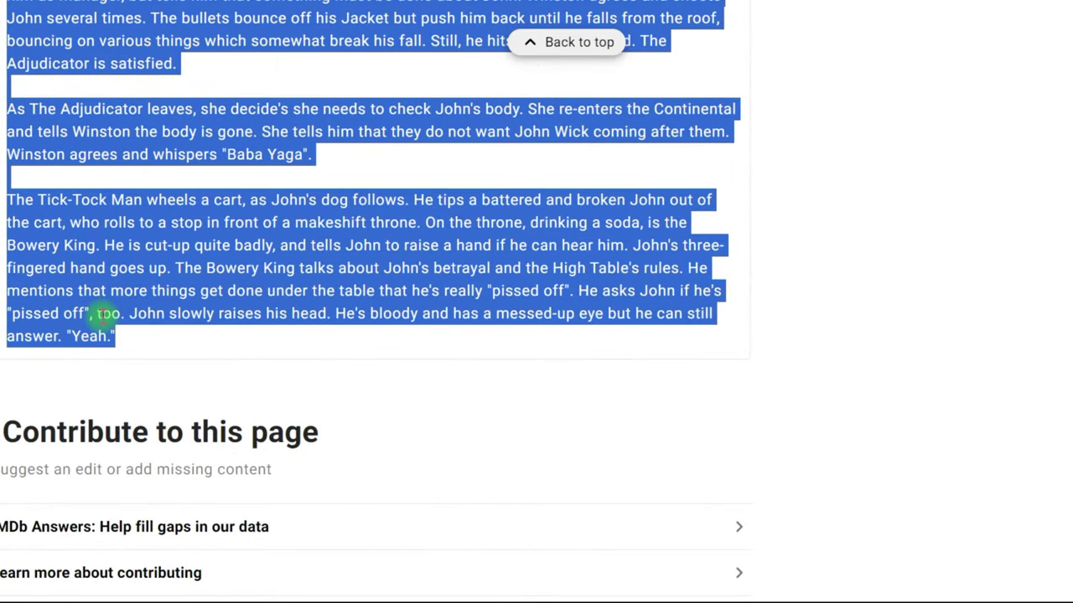
{"action": "right_click", "coordinate": [113, 294]}
{"action": "left_click", "coordinate": [144, 303]}
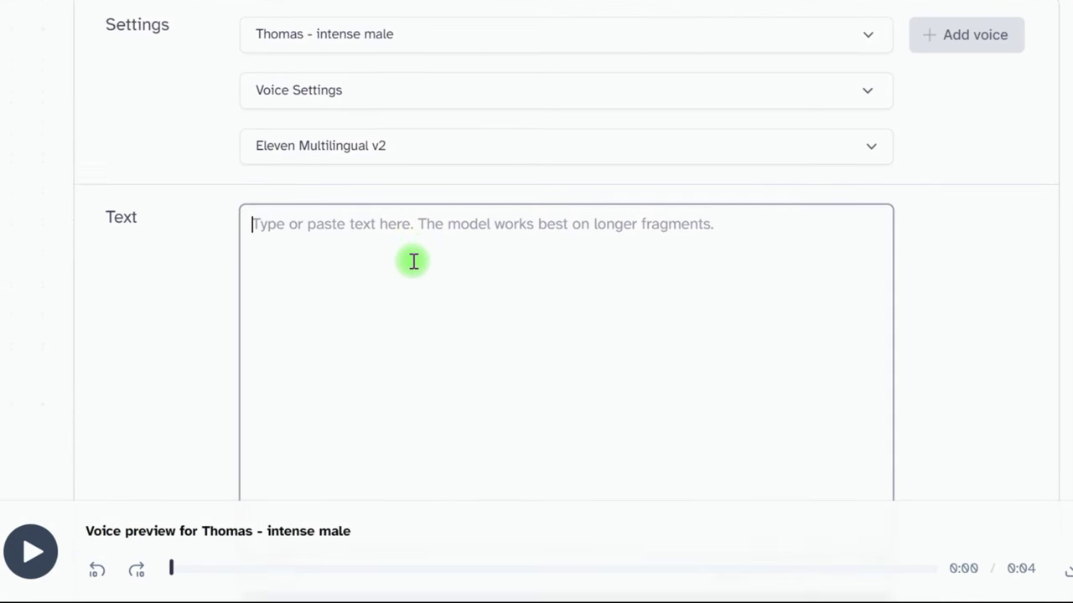
{"action": "scroll", "coordinate": [413, 262], "scroll_direction": "down", "scroll_amount": 4}
{"action": "left_click", "coordinate": [642, 218]}
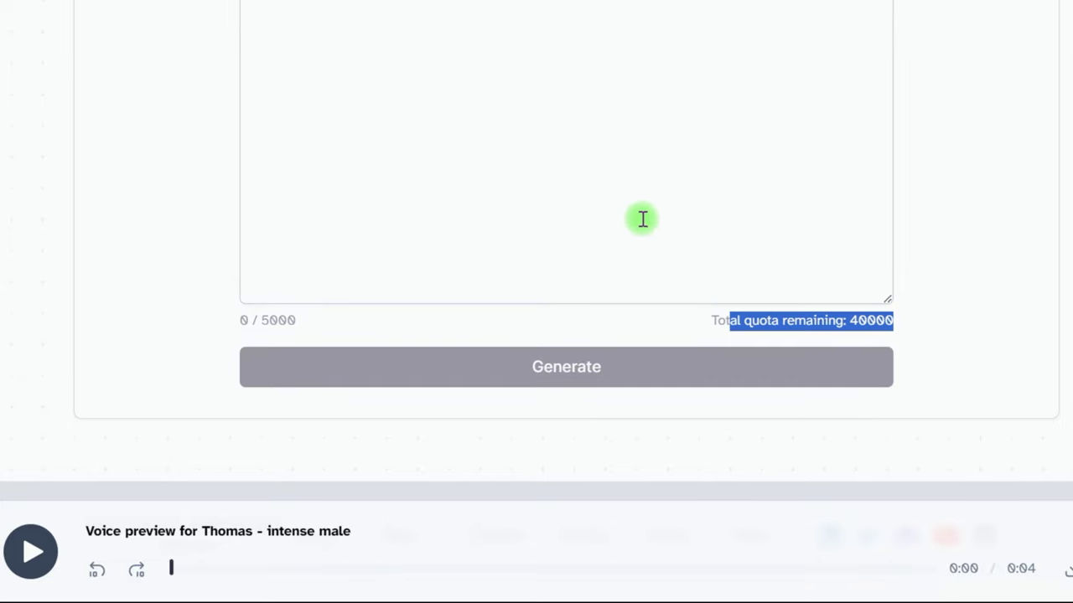
{"action": "scroll", "coordinate": [642, 215], "scroll_direction": "up", "scroll_amount": 3}
{"action": "key", "text": "ctrl+v"}
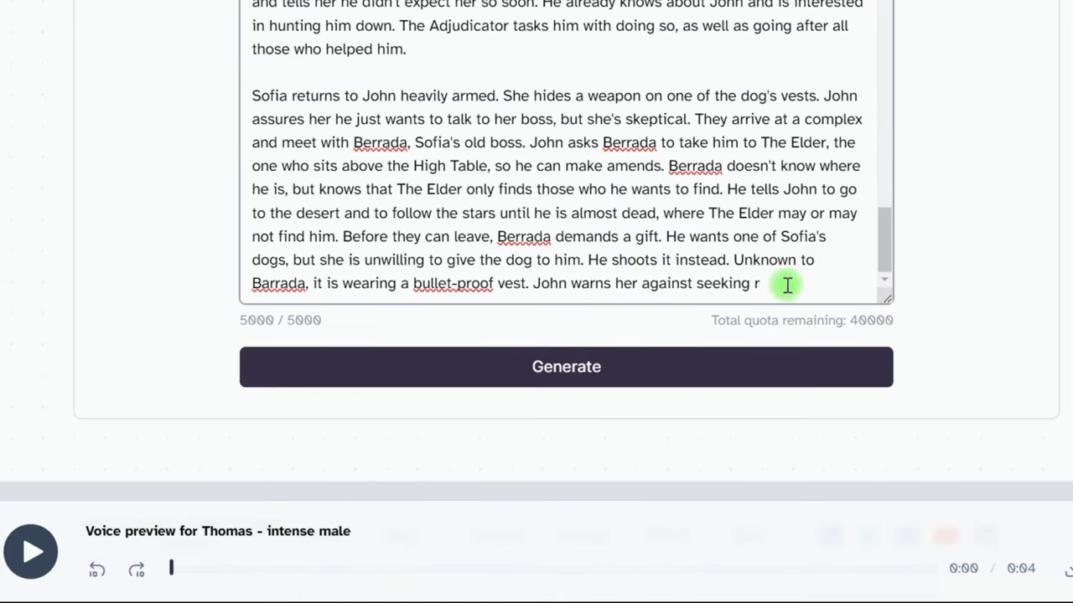
{"action": "key", "text": "ctrl+a"}
{"action": "key", "text": "BackSpace"}
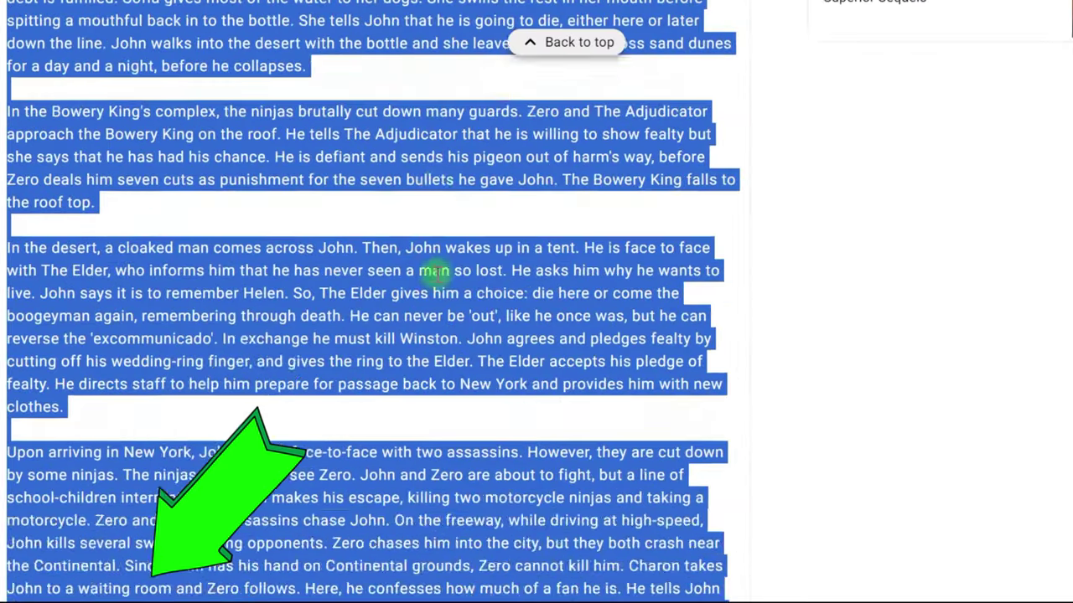
Step: Paste only the first synopsis paragraph into the text box (1064/5000 characters)
{"action": "scroll", "coordinate": [425, 277], "scroll_direction": "up", "scroll_amount": 5}
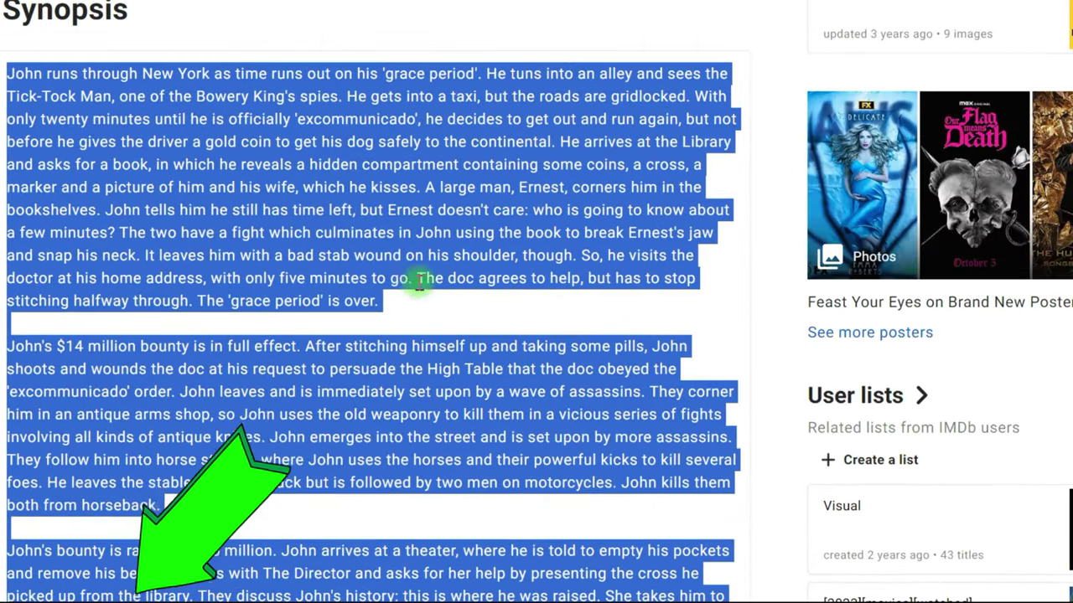
{"action": "left_click_drag", "start_coordinate": [379, 300], "coordinate": [9, 76]}
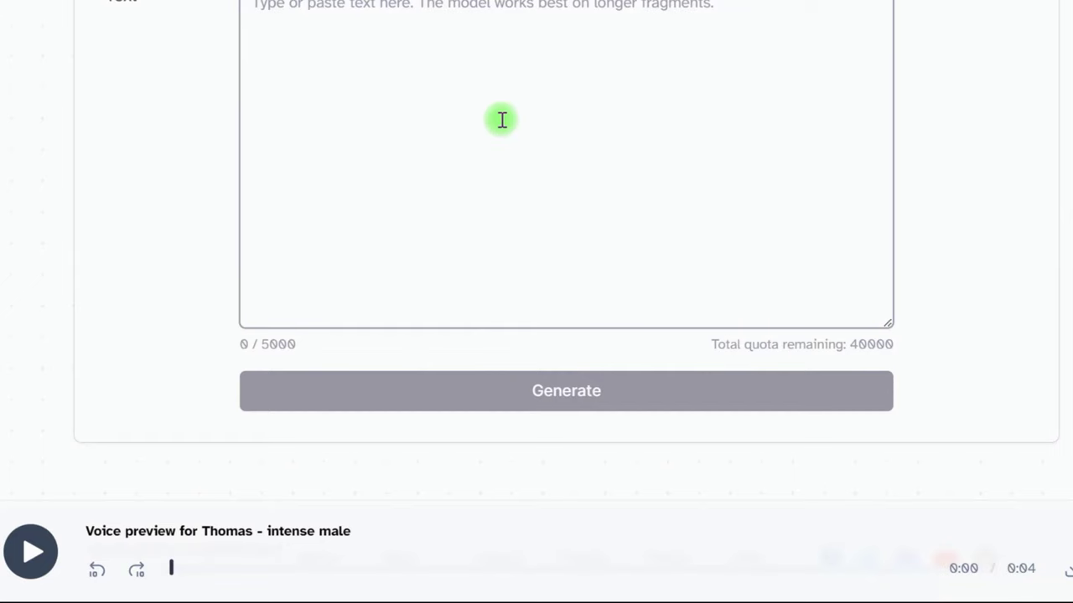
{"action": "left_click", "coordinate": [503, 120]}
{"action": "scroll", "coordinate": [503, 120], "scroll_direction": "up", "scroll_amount": 3}
{"action": "key", "text": "ctrl+v"}
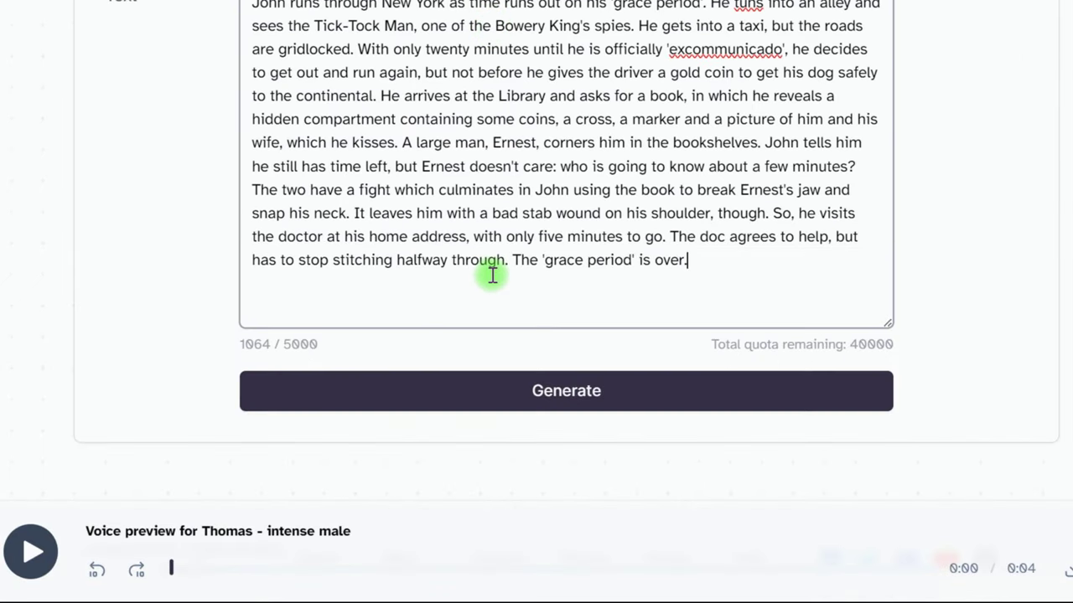
Step: Generate the 1:02 Thomas voiceover and download it as an mp3
{"action": "left_click", "coordinate": [513, 406]}
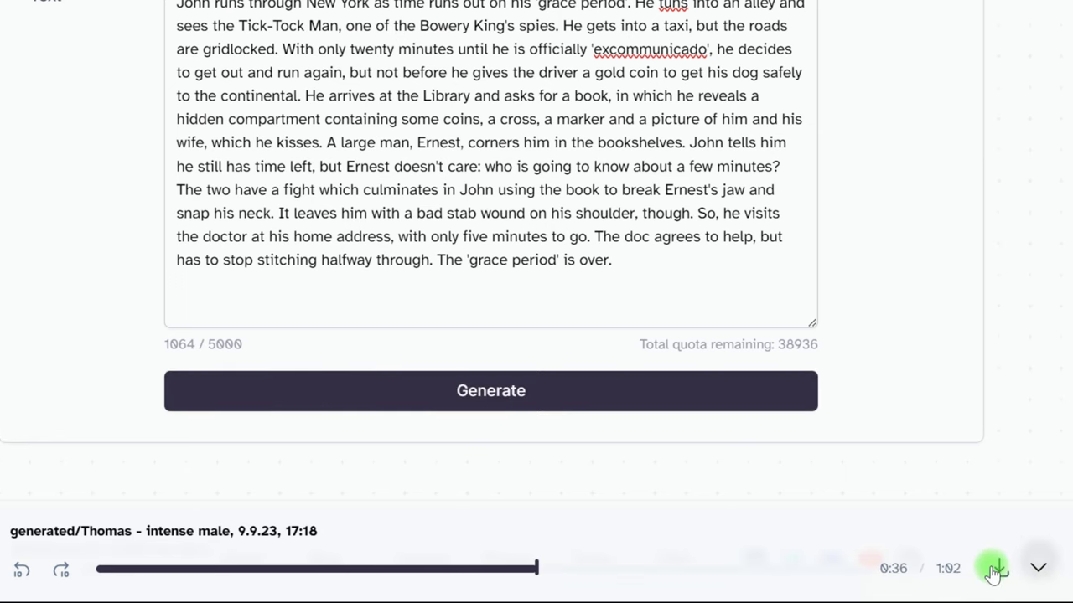
{"action": "left_click", "coordinate": [996, 570]}
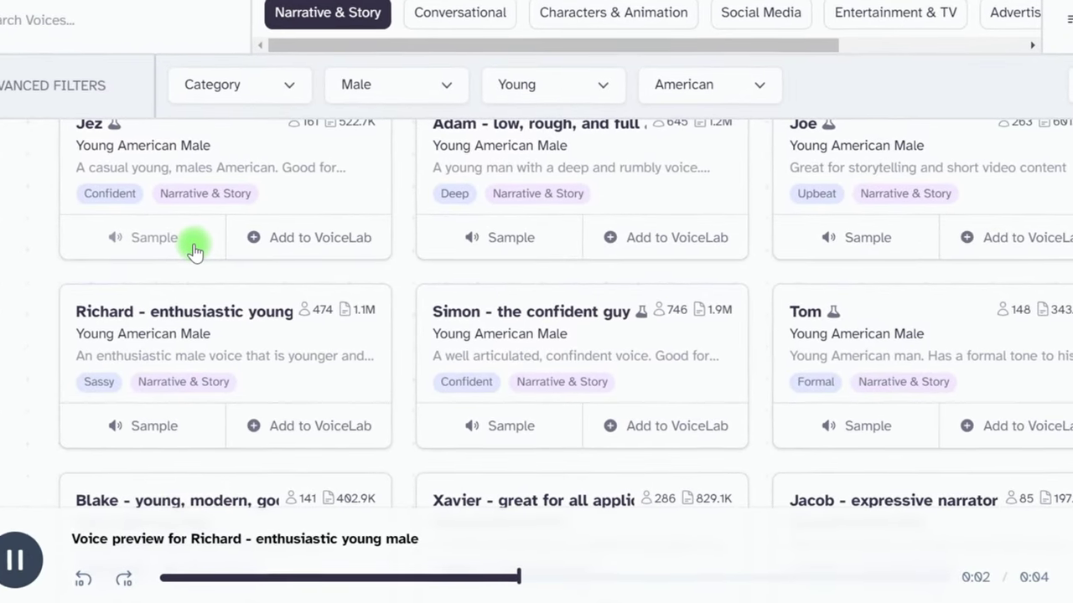
Step: Preview the Jez voice sample in the ElevenLabs Voice Library
{"action": "left_click", "coordinate": [176, 243]}
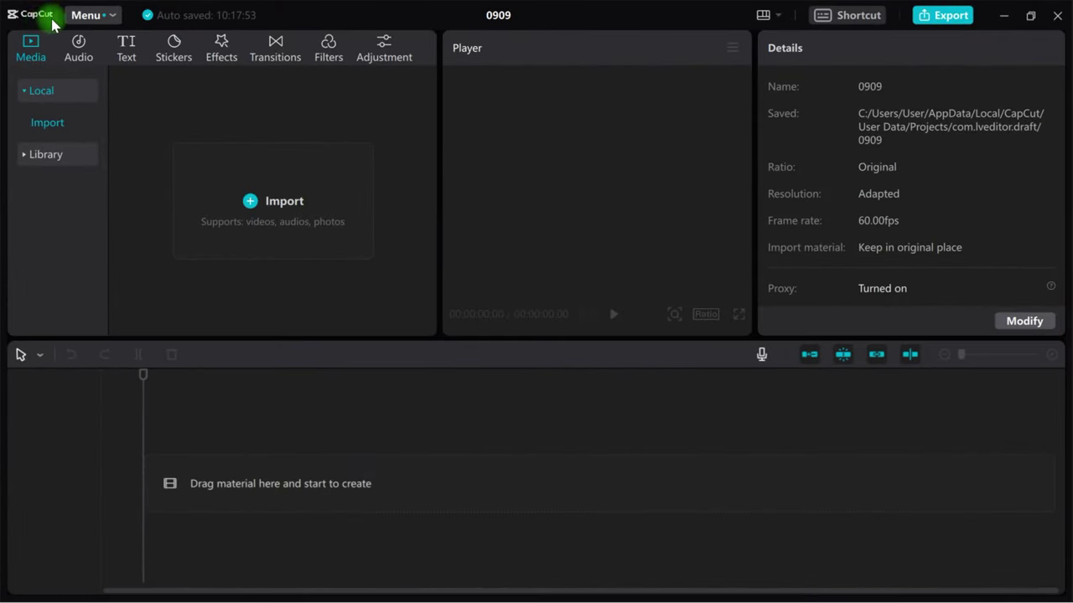
Step: Browse the CapCut website's feature sections down to Speech to text and Text to speech
{"action": "key", "text": "alt+Tab"}
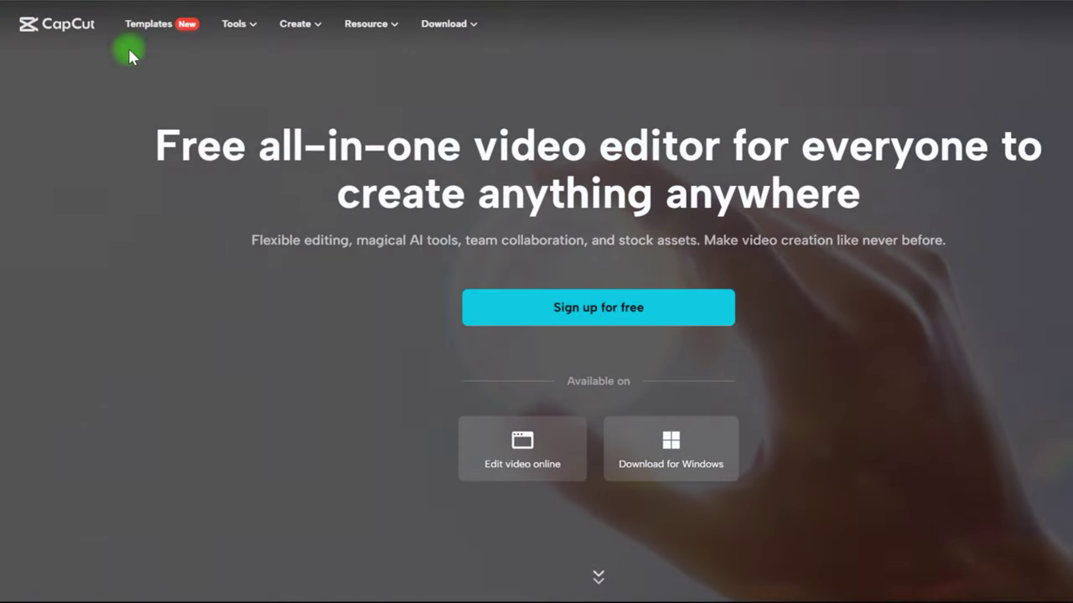
{"action": "left_click_drag", "start_coordinate": [156, 144], "coordinate": [953, 206]}
{"action": "scroll", "coordinate": [949, 202], "scroll_direction": "down", "scroll_amount": 15}
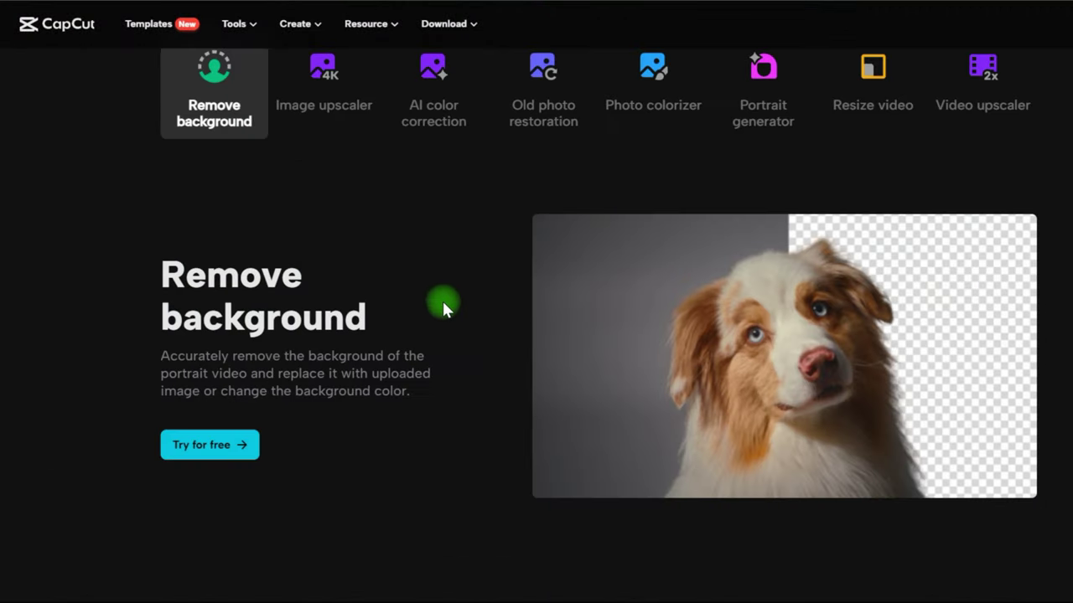
{"action": "left_click_drag", "start_coordinate": [443, 306], "coordinate": [165, 268]}
{"action": "scroll", "coordinate": [162, 266], "scroll_direction": "down", "scroll_amount": 5}
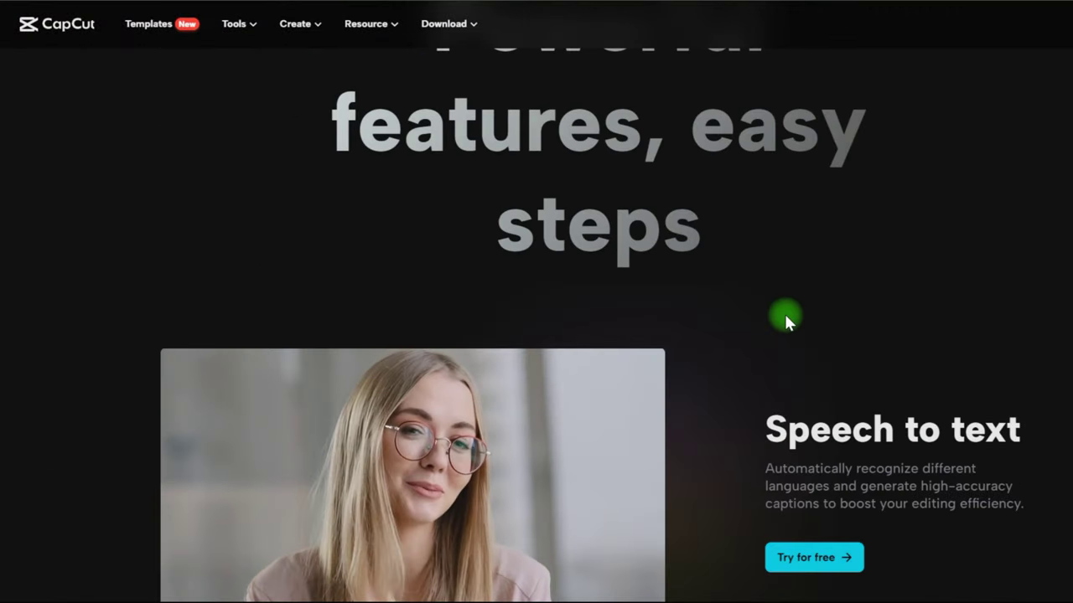
{"action": "scroll", "coordinate": [788, 318], "scroll_direction": "down", "scroll_amount": 3}
{"action": "left_click_drag", "start_coordinate": [1023, 178], "coordinate": [737, 192]}
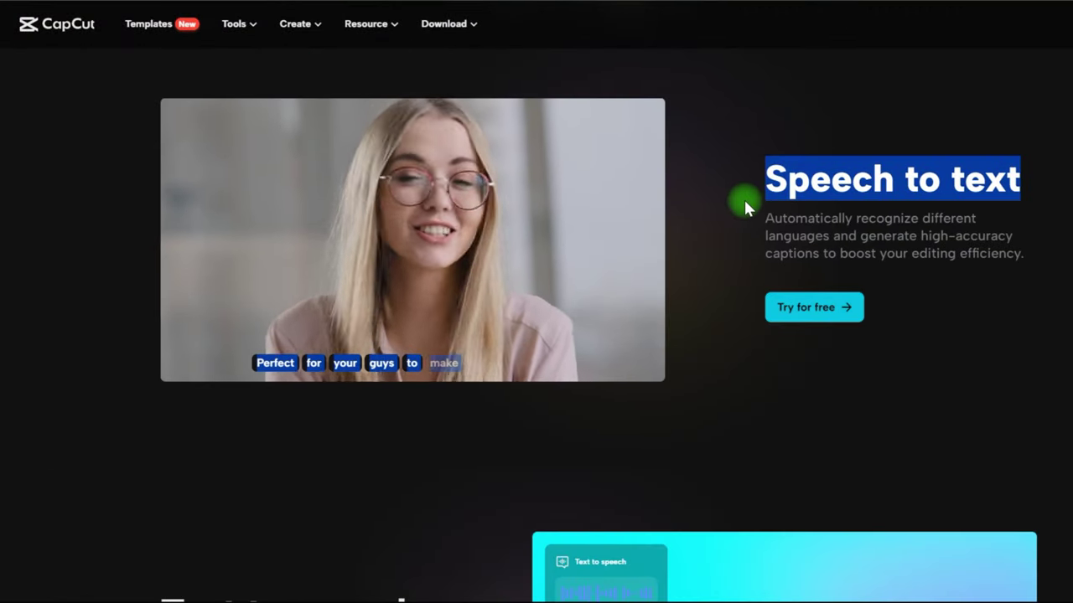
{"action": "scroll", "coordinate": [877, 280], "scroll_direction": "down", "scroll_amount": 6}
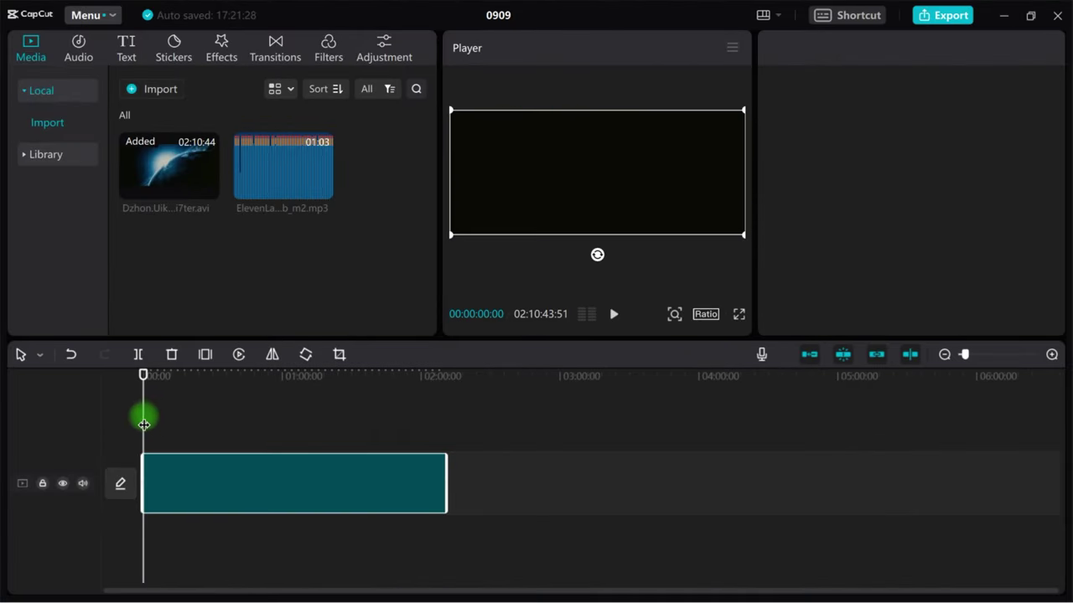
Step: Place the ElevenLabs voiceover mp3 at the timeline start, beneath the John Wick 3 clip
{"action": "mouse_move", "coordinate": [143, 414]}
{"action": "left_mouse_down"}
{"action": "mouse_move", "coordinate": [343, 378]}
{"action": "mouse_move", "coordinate": [144, 431]}
{"action": "left_mouse_up"}
{"action": "mouse_move", "coordinate": [172, 483]}
{"action": "left_mouse_down"}
{"action": "mouse_move", "coordinate": [163, 510]}
{"action": "mouse_move", "coordinate": [162, 498]}
{"action": "left_mouse_up"}
{"action": "left_click_drag", "start_coordinate": [262, 209], "coordinate": [151, 437]}
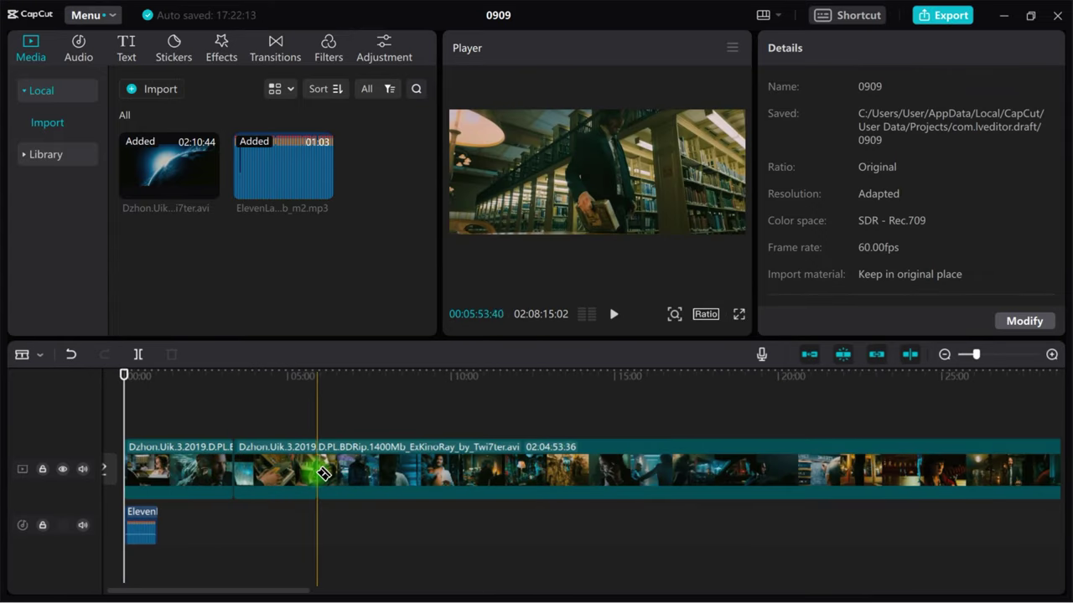
{"action": "left_click", "coordinate": [293, 466]}
{"action": "left_click", "coordinate": [268, 419]}
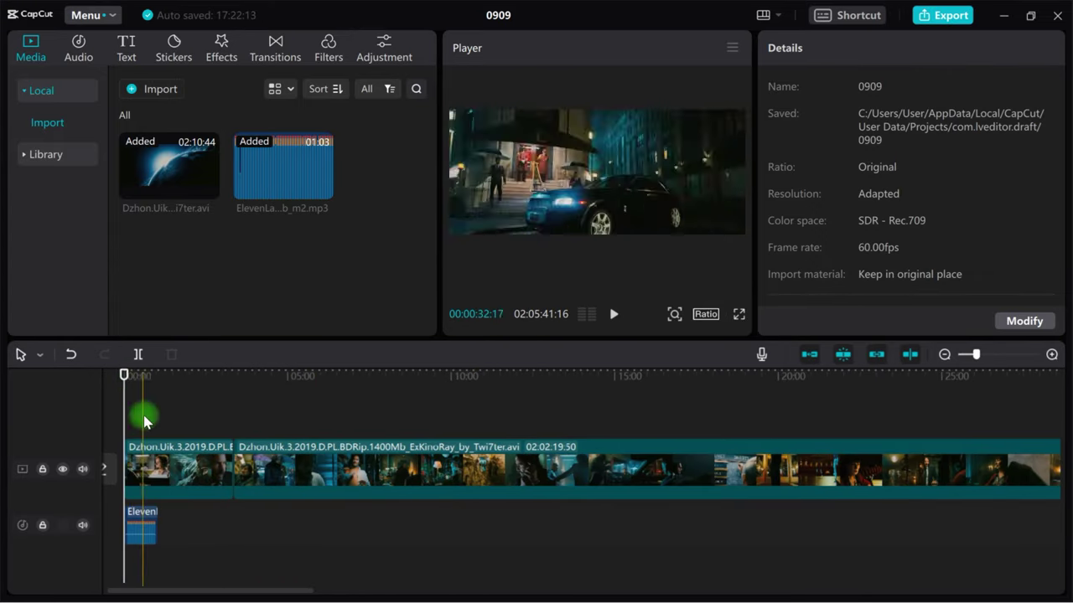
{"action": "scroll", "coordinate": [144, 394], "scroll_direction": "up", "scroll_amount": 2}
Step: Split the movie clip near its start and delete the short unwanted pieces
{"action": "key", "text": "b"}
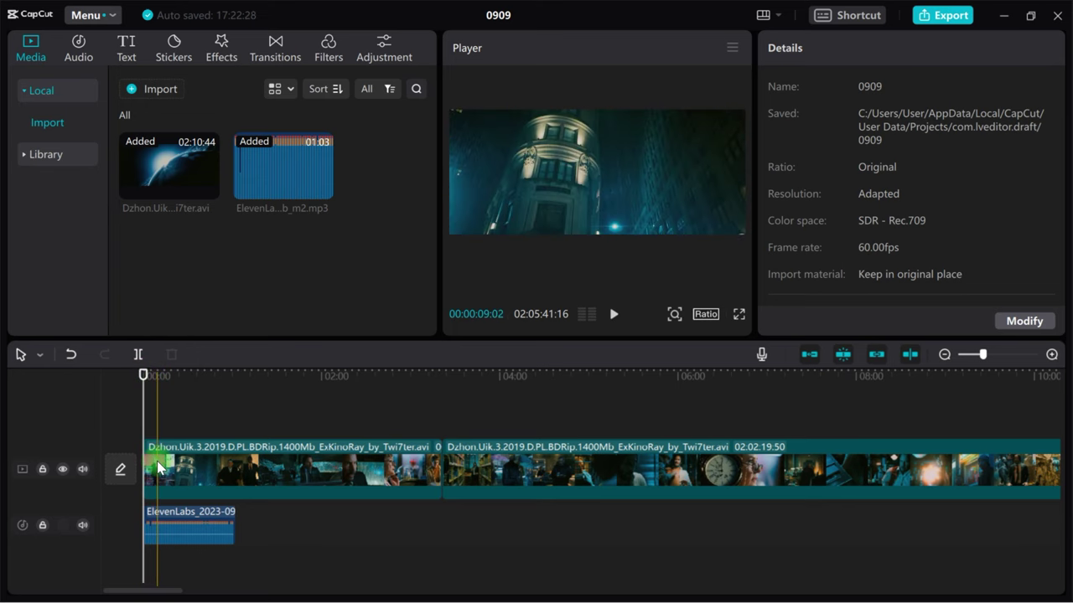
{"action": "left_click", "coordinate": [160, 466]}
{"action": "left_click", "coordinate": [174, 465]}
{"action": "left_click", "coordinate": [162, 461]}
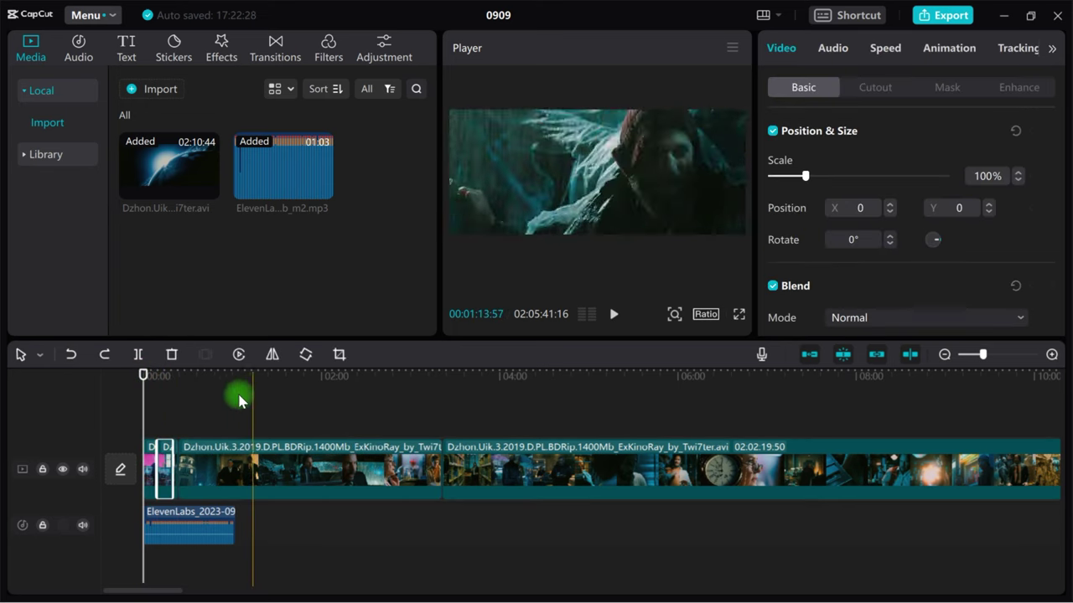
{"action": "left_click", "coordinate": [165, 377]}
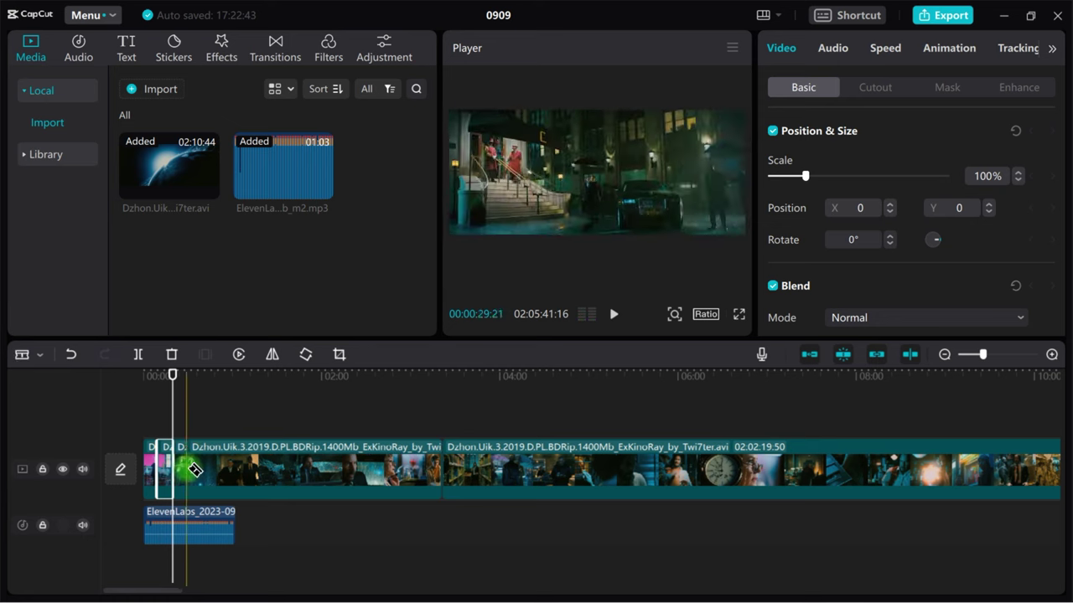
{"action": "key", "text": "a"}
{"action": "key", "text": "Delete"}
{"action": "left_click", "coordinate": [168, 461]}
{"action": "key", "text": "Delete"}
Step: Cut and remove the next unwanted piece, then play back the edit to check it
{"action": "left_click", "coordinate": [192, 436]}
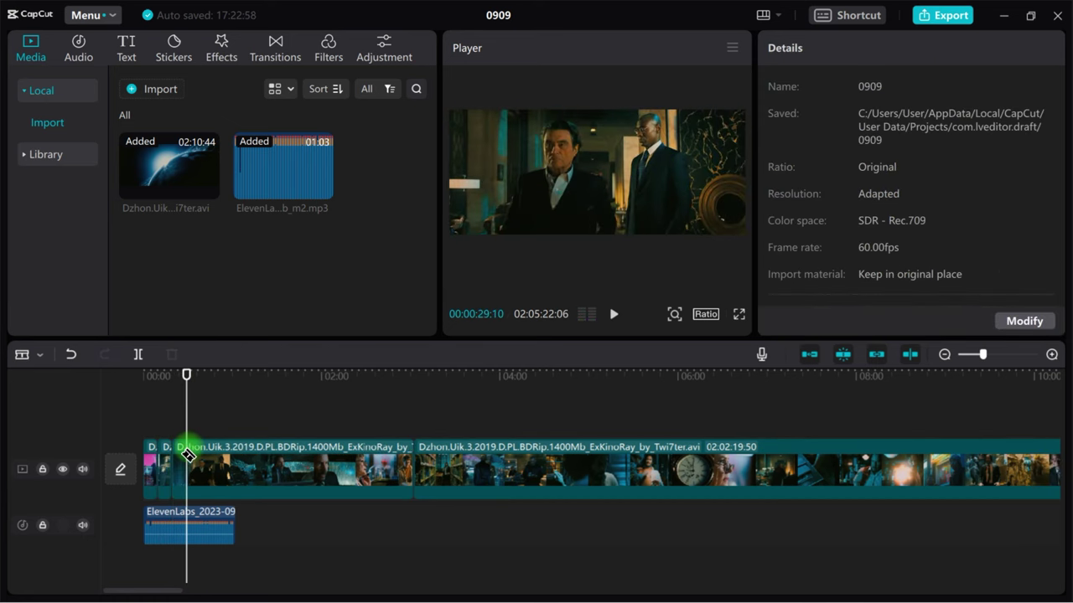
{"action": "left_click", "coordinate": [208, 453]}
{"action": "key", "text": "a"}
{"action": "left_click", "coordinate": [201, 445]}
{"action": "key", "text": "Delete"}
{"action": "left_click", "coordinate": [175, 411]}
{"action": "key", "text": "space"}
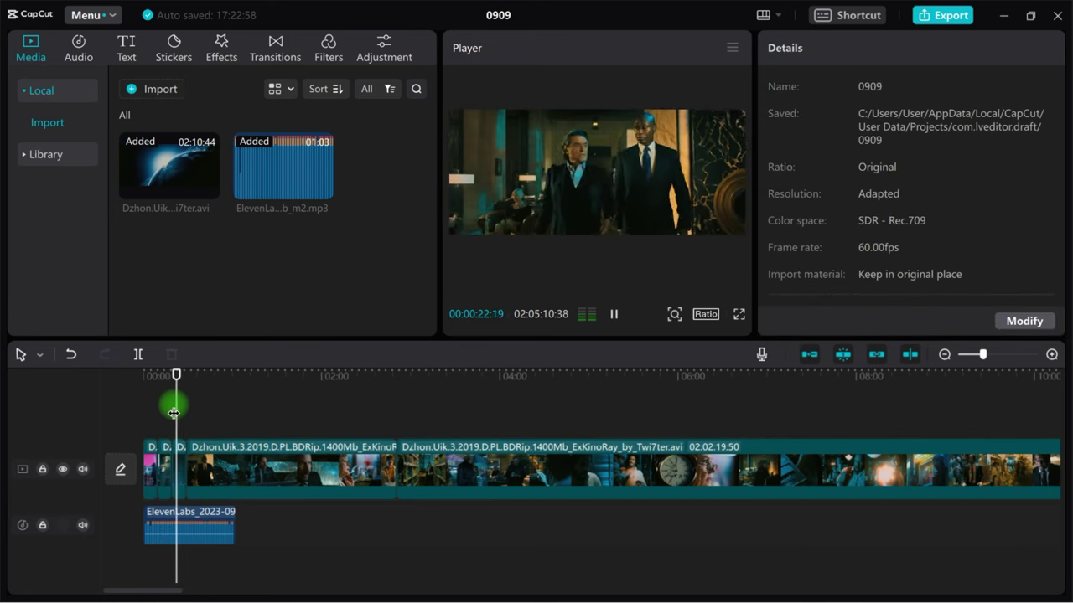
{"action": "key", "text": "space"}
Step: Make further cuts along the timeline and delete the unwanted movie pieces
{"action": "scroll", "coordinate": [176, 423], "scroll_direction": "up", "scroll_amount": 5}
{"action": "left_click", "coordinate": [395, 368]}
{"action": "left_click", "coordinate": [450, 473]}
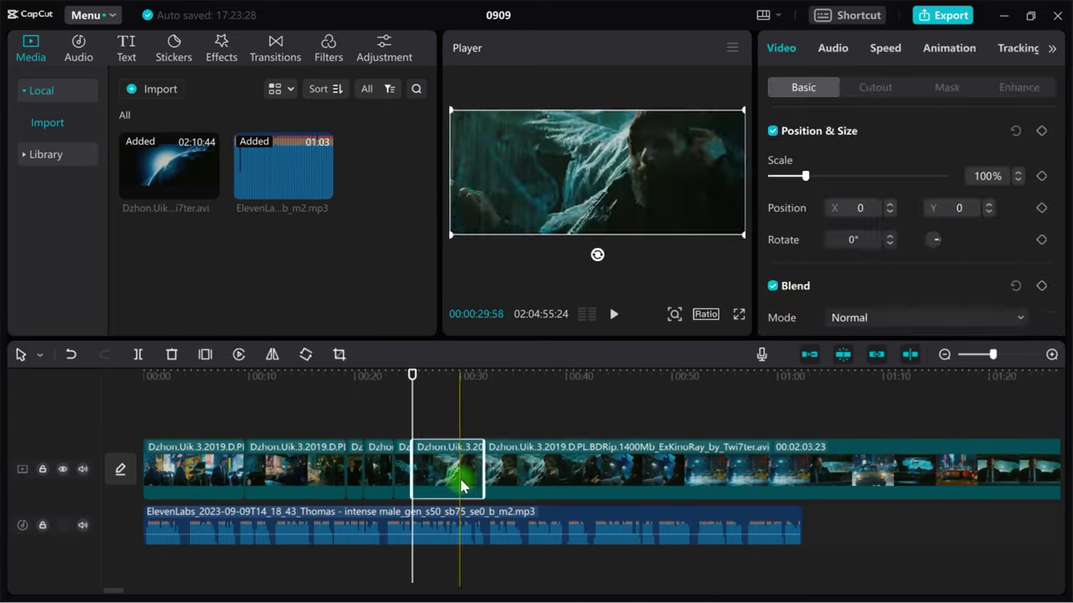
{"action": "key", "text": "Delete"}
{"action": "key", "text": "b"}
{"action": "left_click", "coordinate": [523, 466]}
{"action": "left_click", "coordinate": [469, 383]}
{"action": "key", "text": "a"}
{"action": "left_click", "coordinate": [696, 462]}
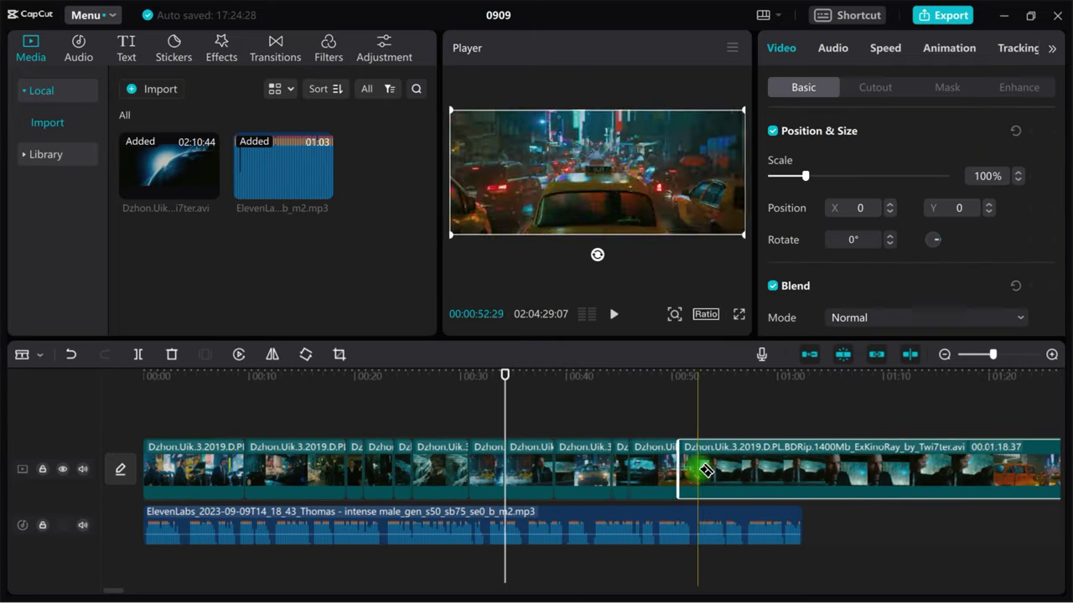
{"action": "left_click", "coordinate": [607, 460]}
{"action": "key", "text": "Delete"}
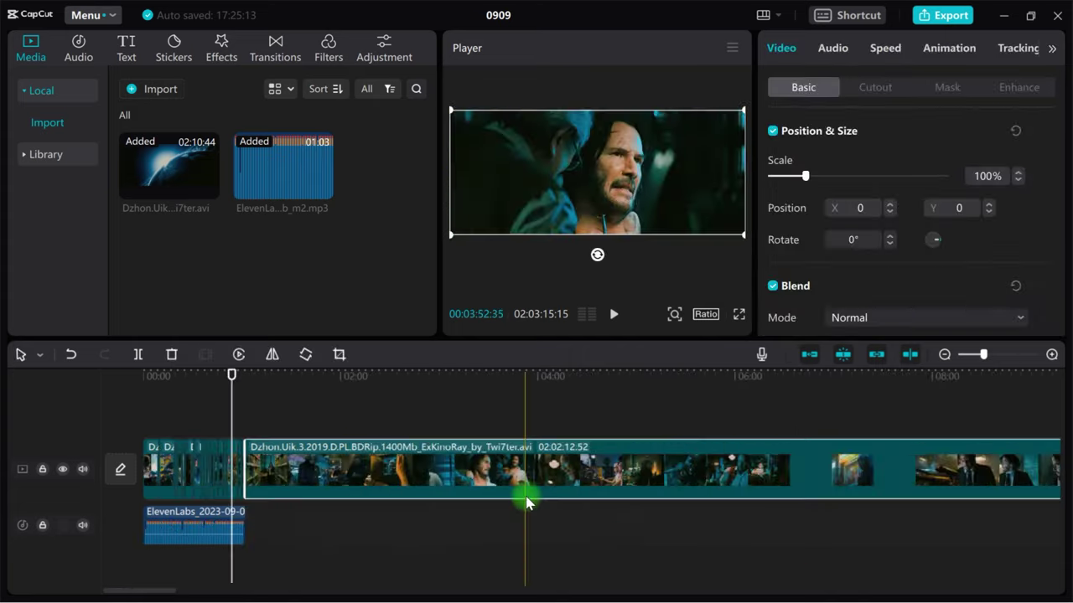